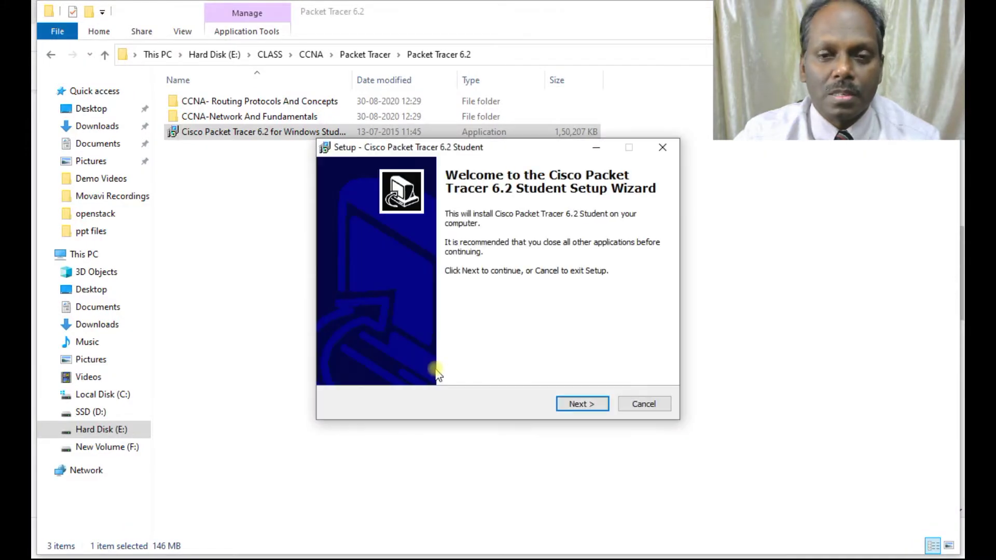
Install Packet Tracer 6.2 Student with default folders, dismiss the PTSBA notice, and launch it.
{"action": "left_click", "coordinate": [582, 404]}
{"action": "left_click", "coordinate": [419, 359]}
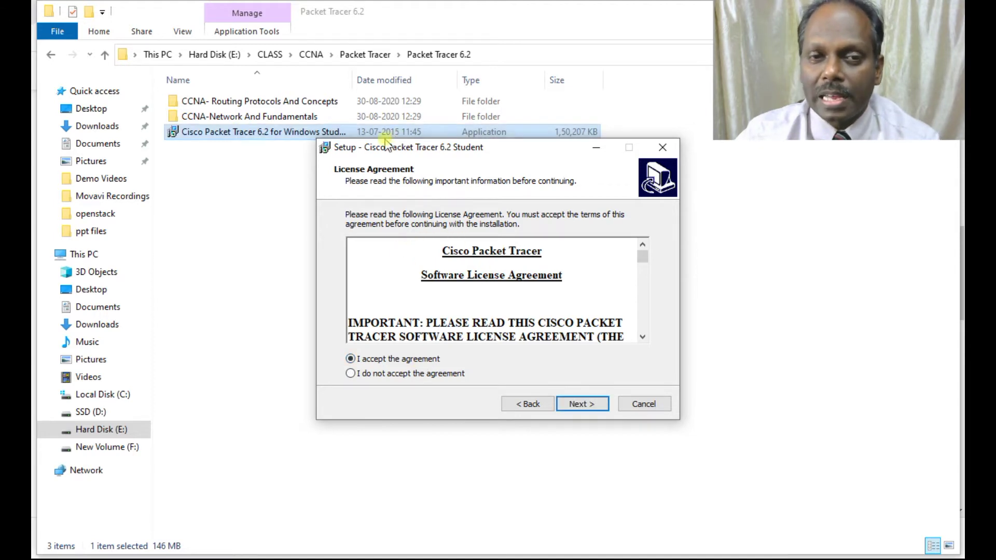
{"action": "left_click", "coordinate": [592, 406]}
{"action": "left_click", "coordinate": [588, 407]}
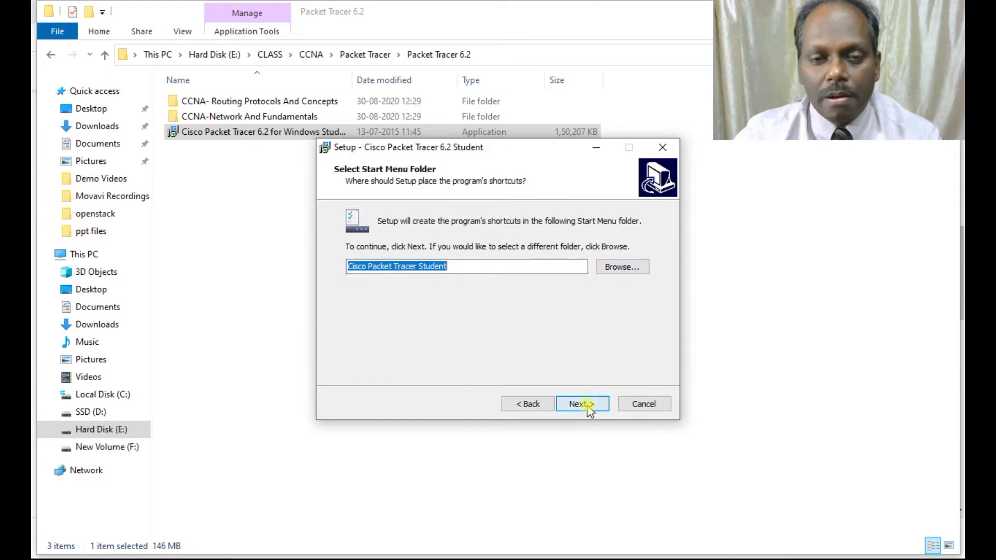
{"action": "left_click", "coordinate": [589, 407]}
{"action": "left_click", "coordinate": [588, 407]}
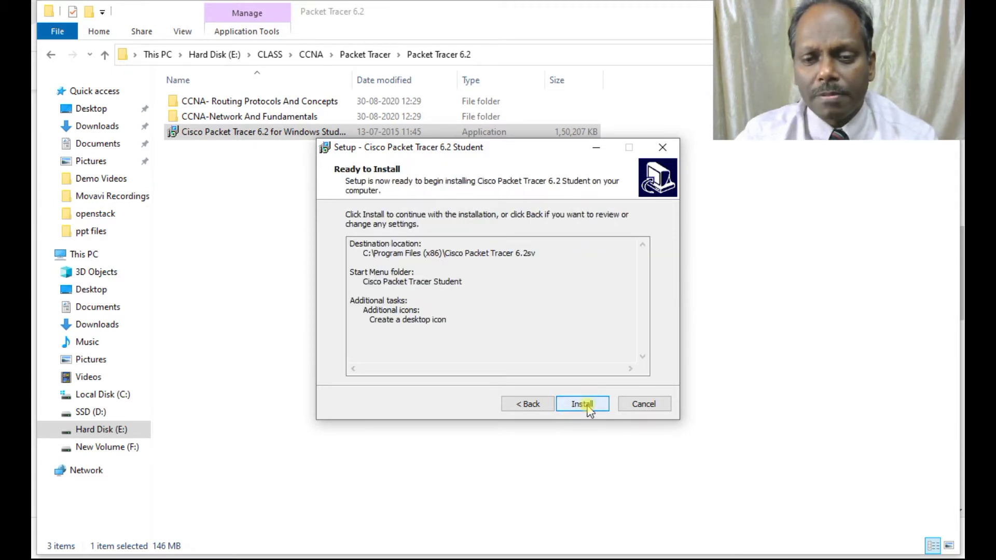
{"action": "left_click", "coordinate": [582, 404]}
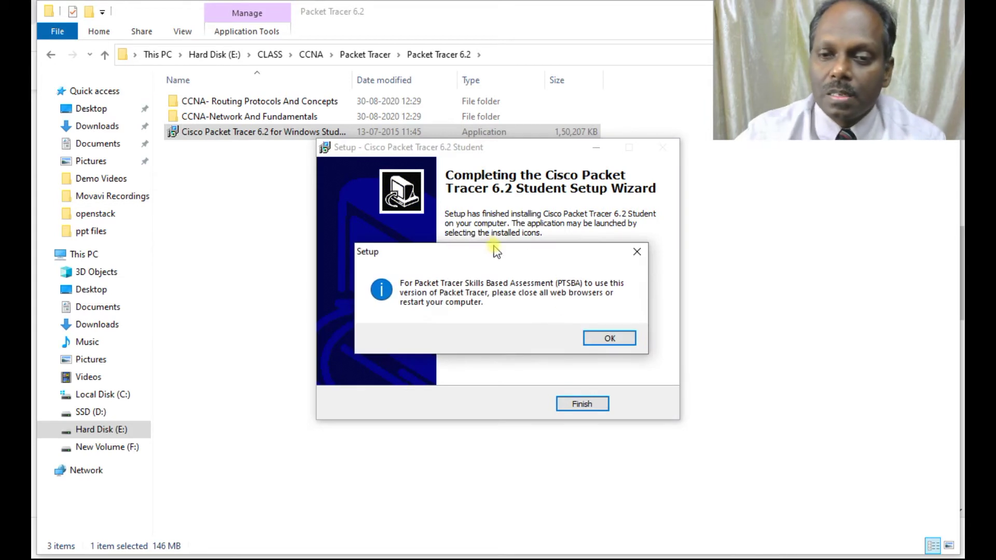
{"action": "left_click", "coordinate": [611, 341]}
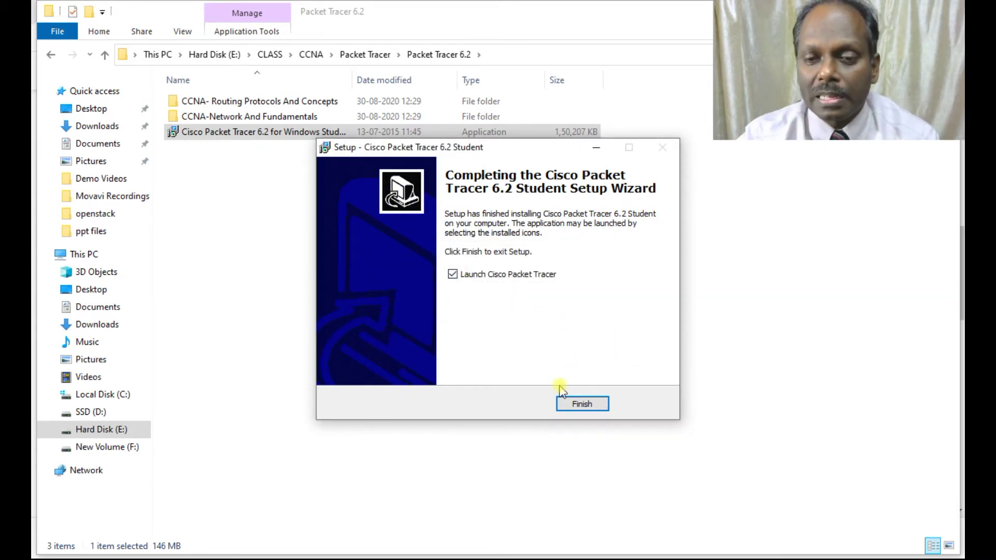
{"action": "left_click", "coordinate": [578, 404]}
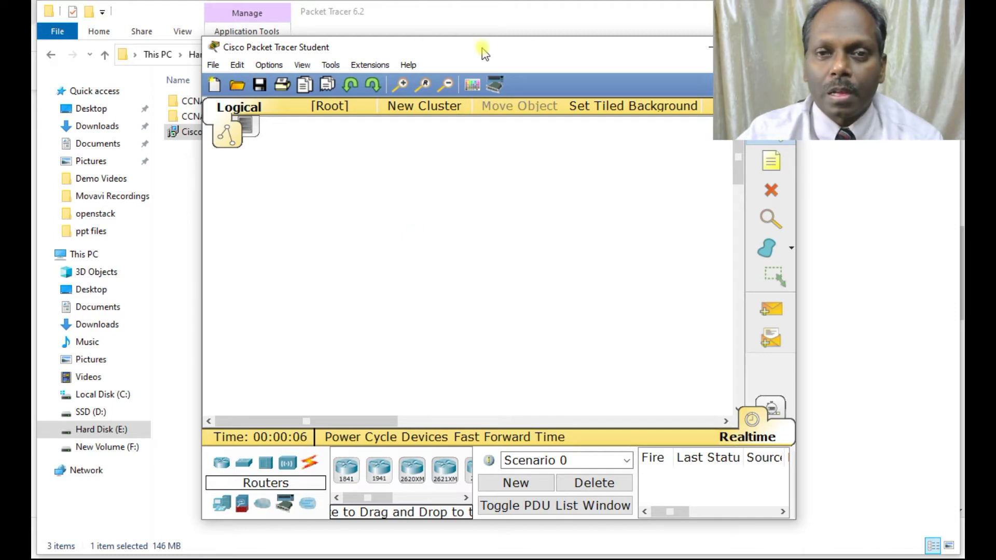
Maximize the Packet Tracer window and look through the File, Options, Tools and Help menus.
{"action": "key", "text": "super+Up"}
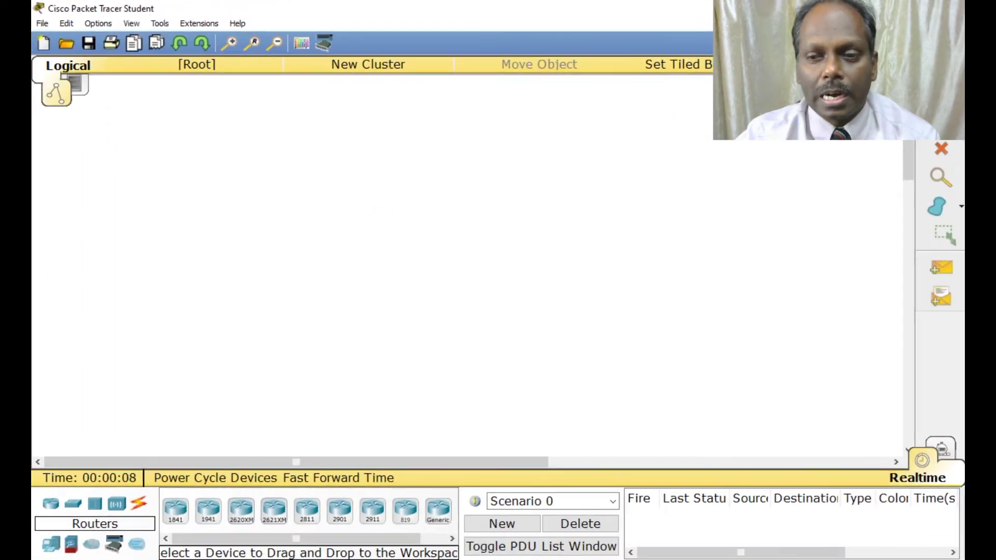
{"action": "left_click", "coordinate": [39, 24]}
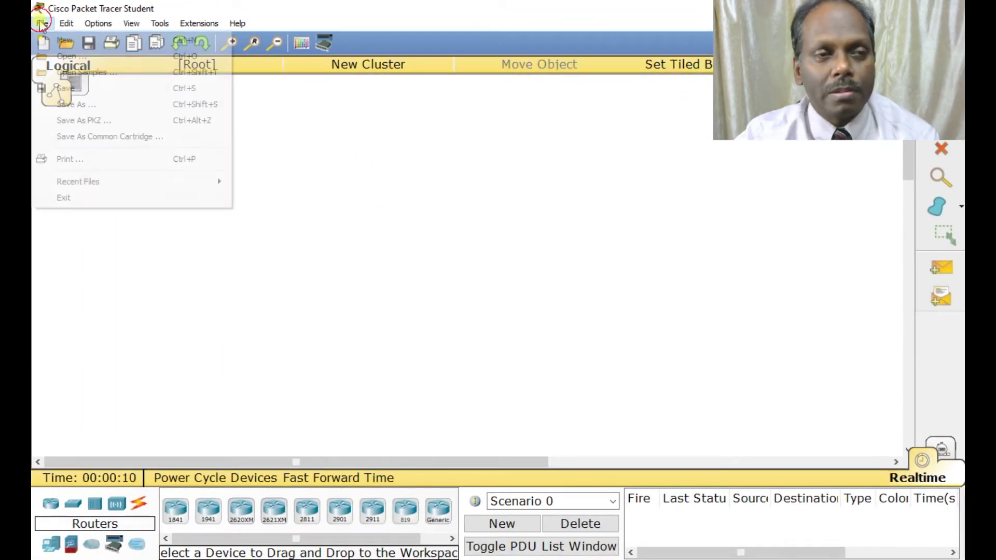
{"action": "mouse_move", "coordinate": [71, 24]}
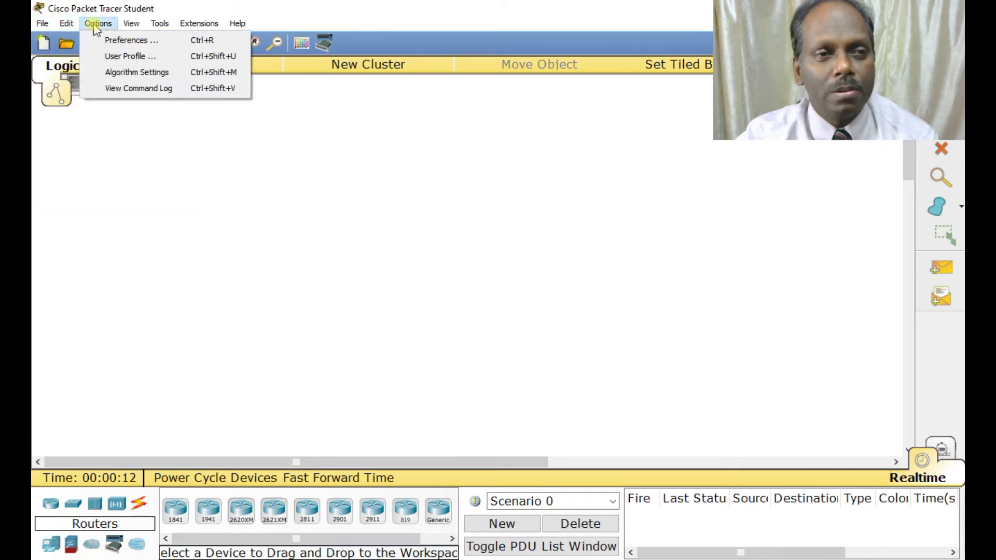
{"action": "mouse_move", "coordinate": [41, 29]}
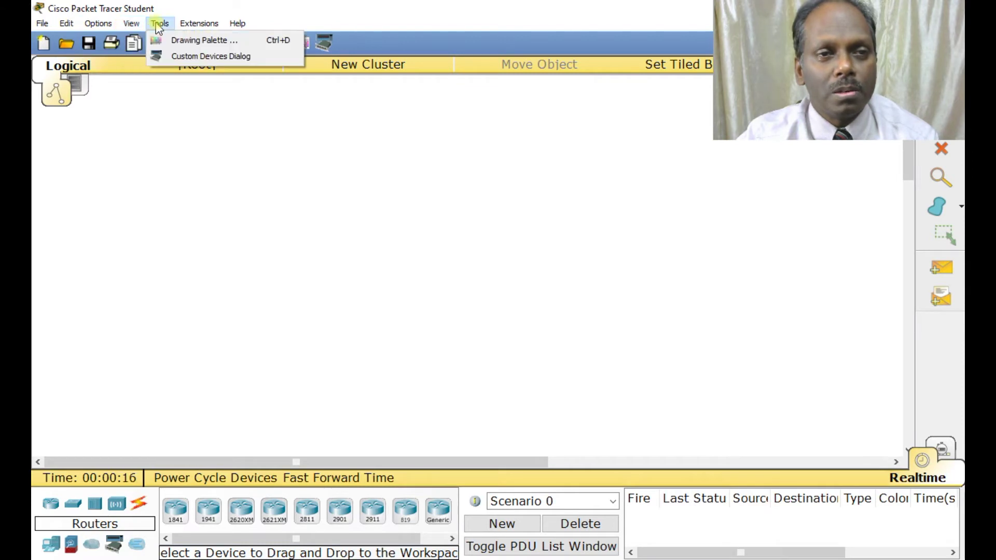
{"action": "mouse_move", "coordinate": [200, 30]}
{"action": "mouse_move", "coordinate": [236, 33]}
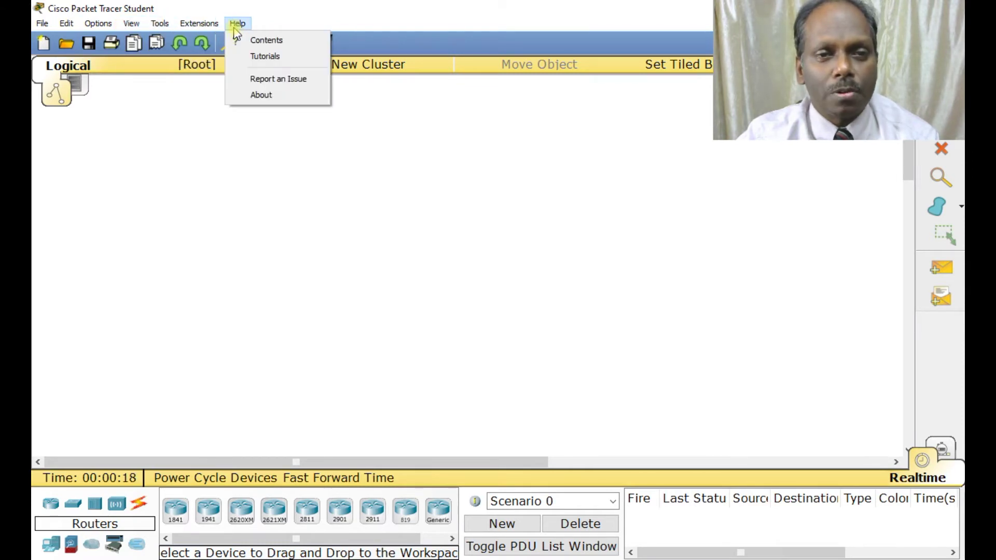
Check the About box showing version 6.2.0.0052, close it, and reopen the File menu.
{"action": "left_click", "coordinate": [257, 93]}
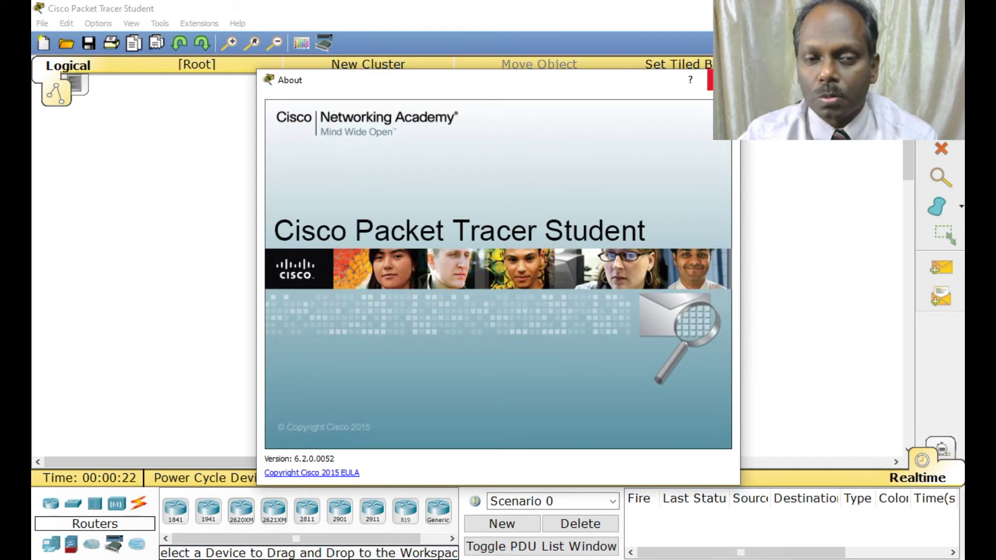
{"action": "left_click", "coordinate": [298, 169]}
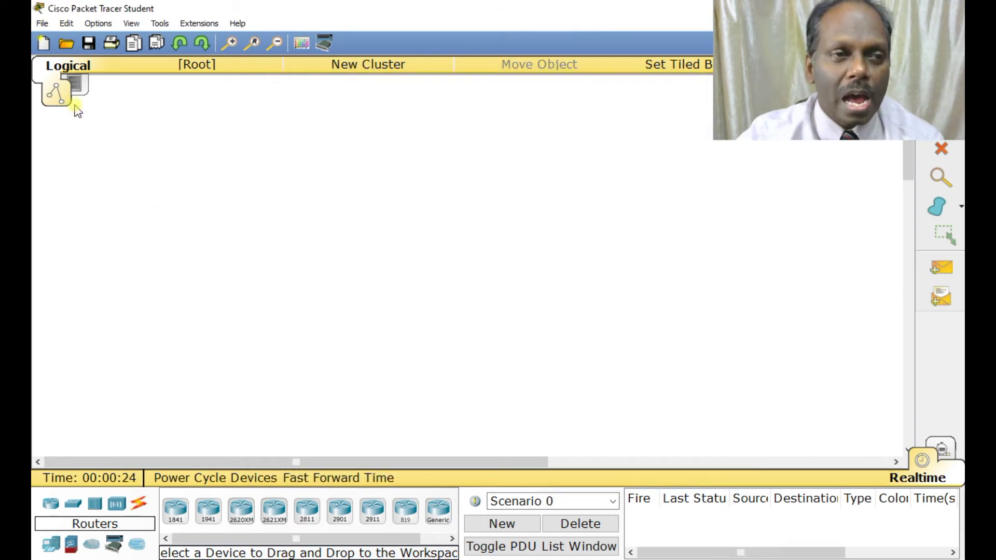
{"action": "left_click", "coordinate": [43, 24]}
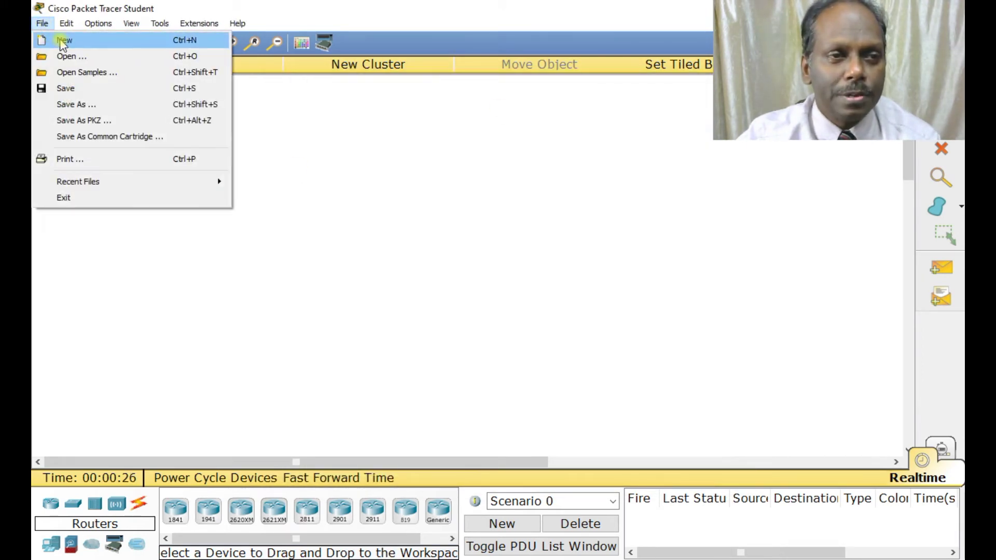
Close the File menu and scroll through the available router models.
{"action": "left_click", "coordinate": [317, 173]}
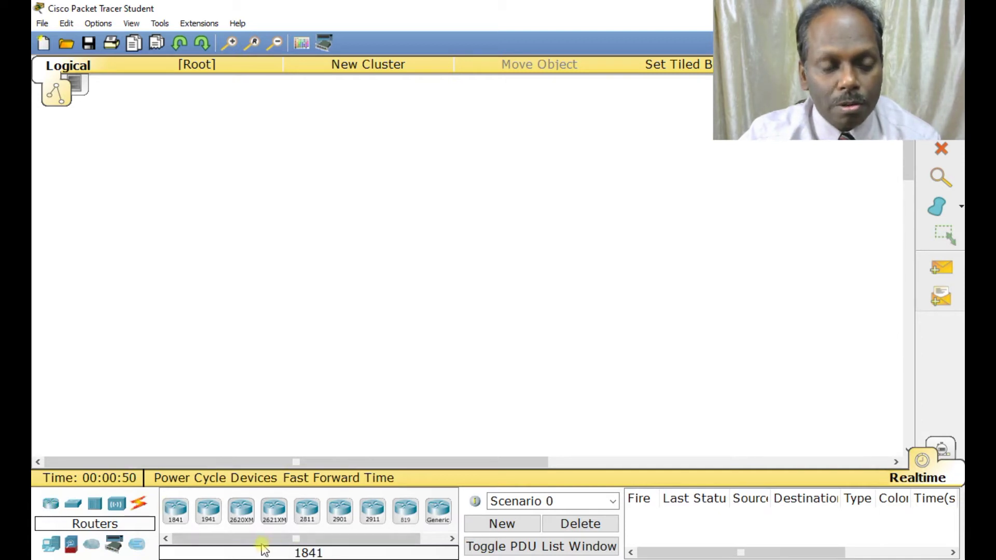
{"action": "left_click_drag", "start_coordinate": [296, 539], "coordinate": [211, 538]}
{"action": "left_click", "coordinate": [320, 540]}
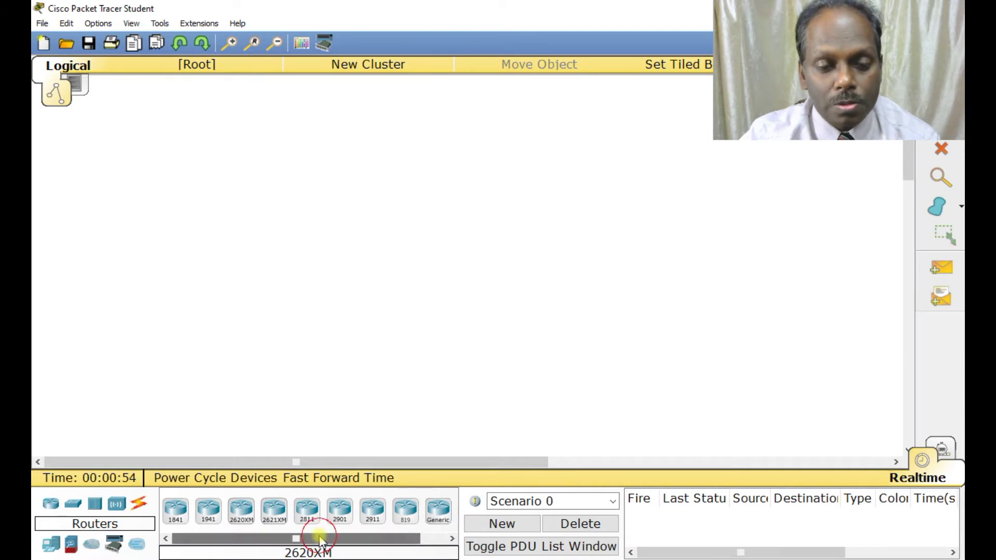
{"action": "left_click", "coordinate": [271, 538]}
{"action": "left_click", "coordinate": [297, 540]}
{"action": "left_click", "coordinate": [369, 538]}
{"action": "left_click", "coordinate": [240, 538]}
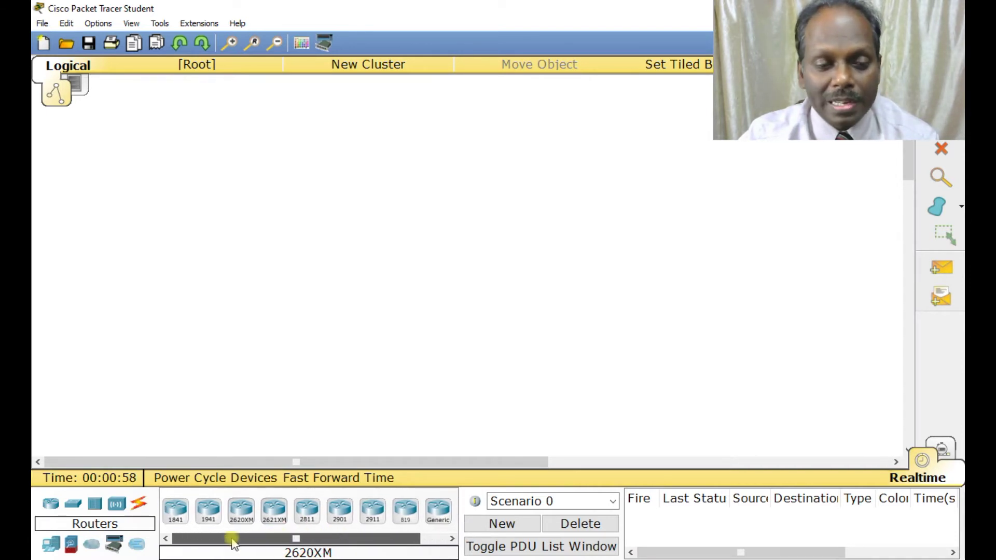
{"action": "left_click", "coordinate": [327, 539]}
Switch to the Switches category and select the 2950-24 switch.
{"action": "left_click", "coordinate": [304, 539]}
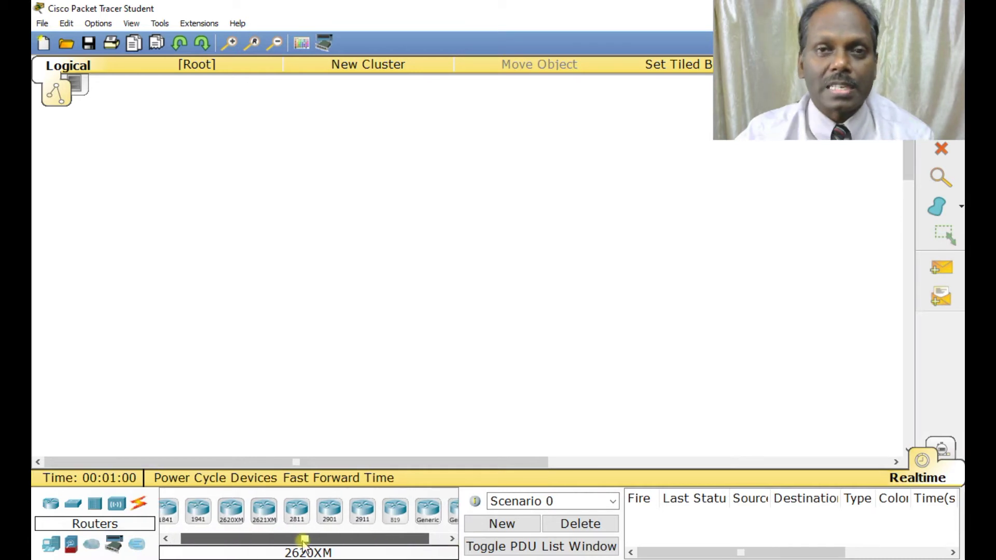
{"action": "left_click", "coordinate": [74, 503]}
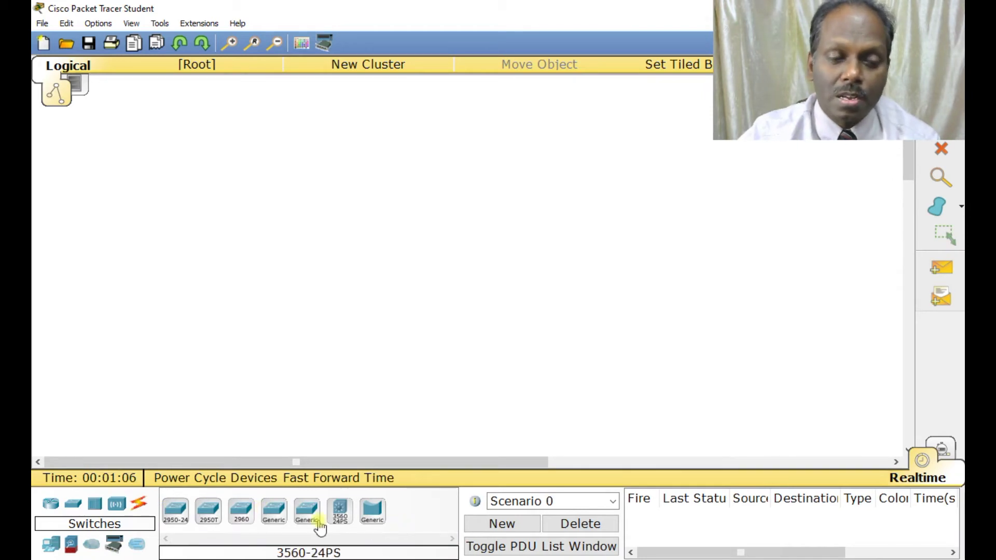
{"action": "left_click", "coordinate": [178, 519]}
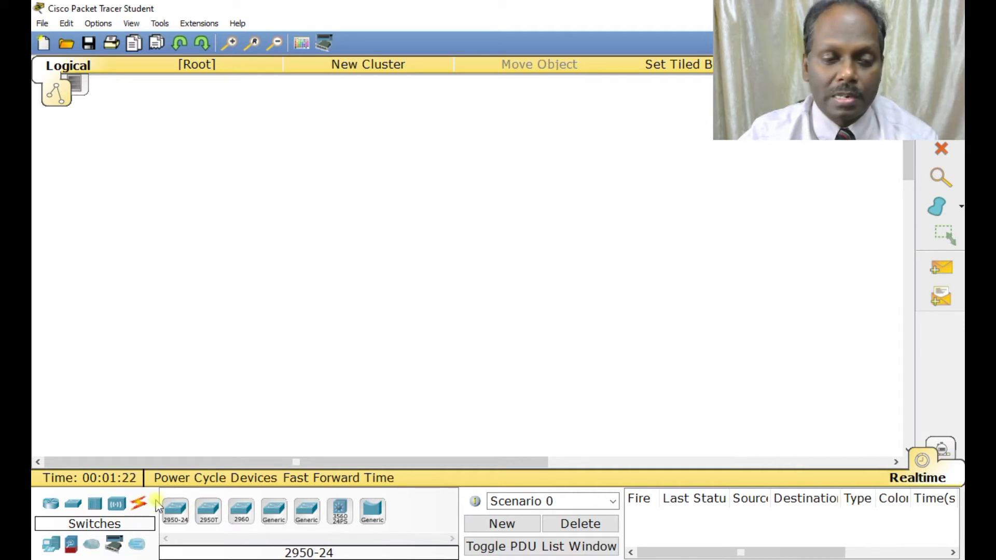
Browse the Hubs, Wireless, Connections, End Devices, Security, WAN Emulation, Custom and Multiuser device categories.
{"action": "left_click", "coordinate": [96, 504]}
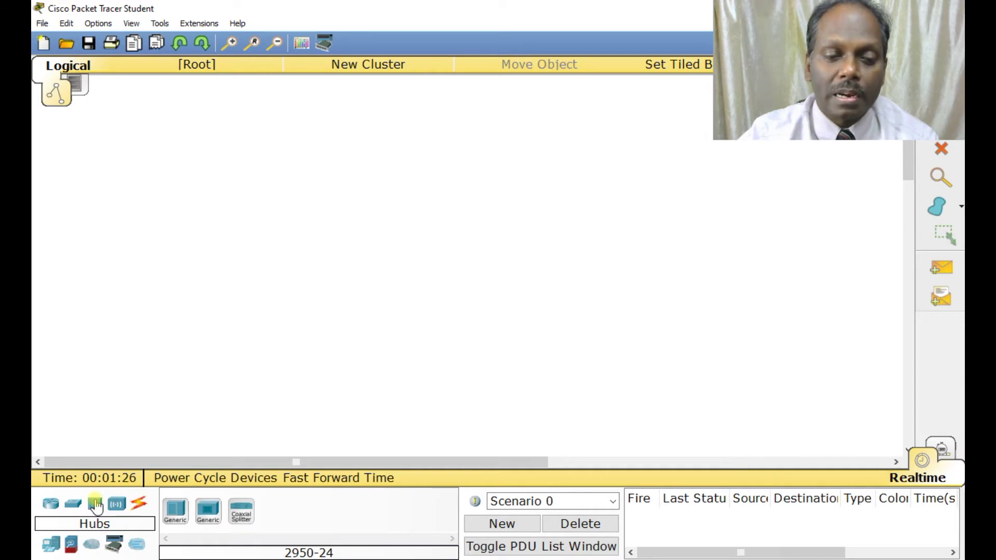
{"action": "left_click", "coordinate": [117, 505]}
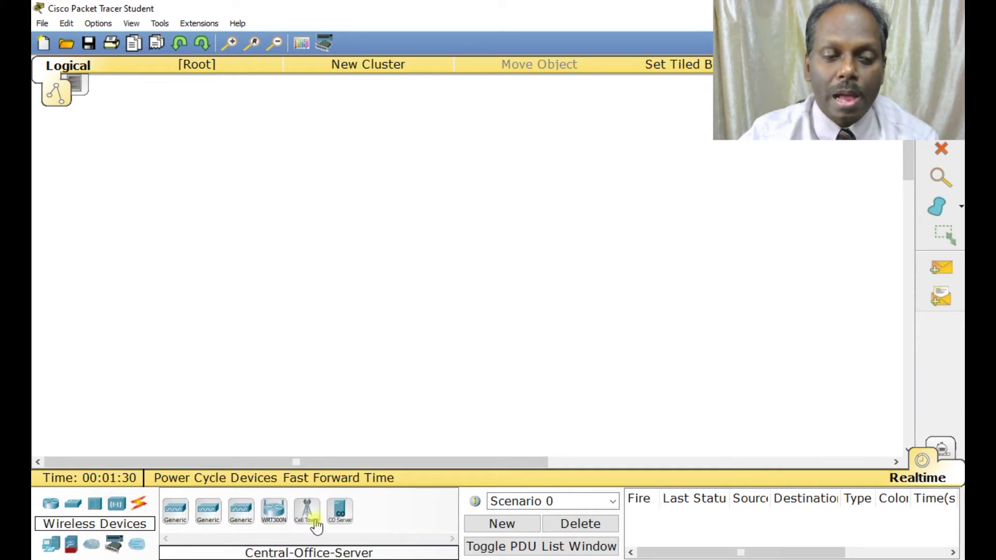
{"action": "left_click", "coordinate": [138, 503]}
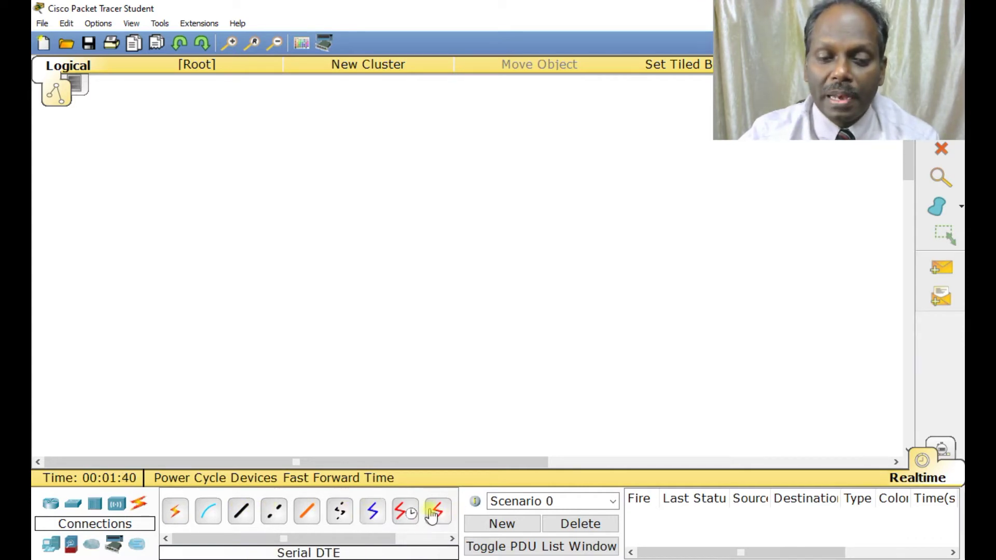
{"action": "left_click_drag", "start_coordinate": [387, 541], "coordinate": [460, 542]}
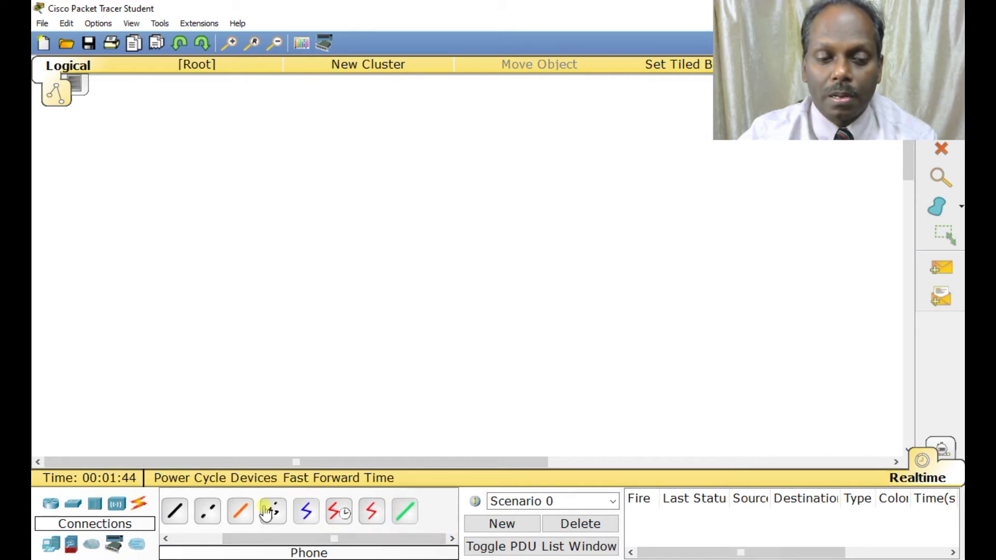
{"action": "left_click", "coordinate": [47, 546]}
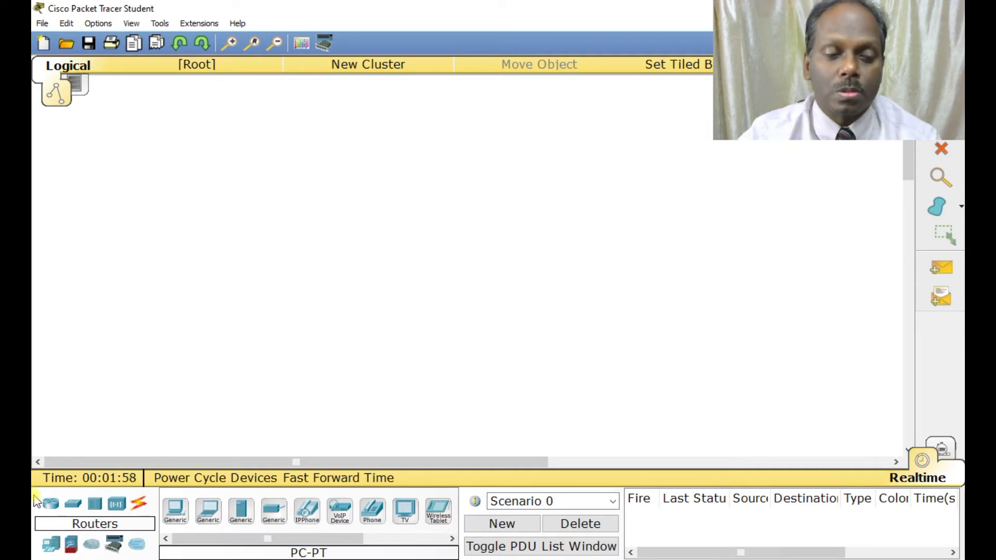
{"action": "left_click", "coordinate": [72, 544]}
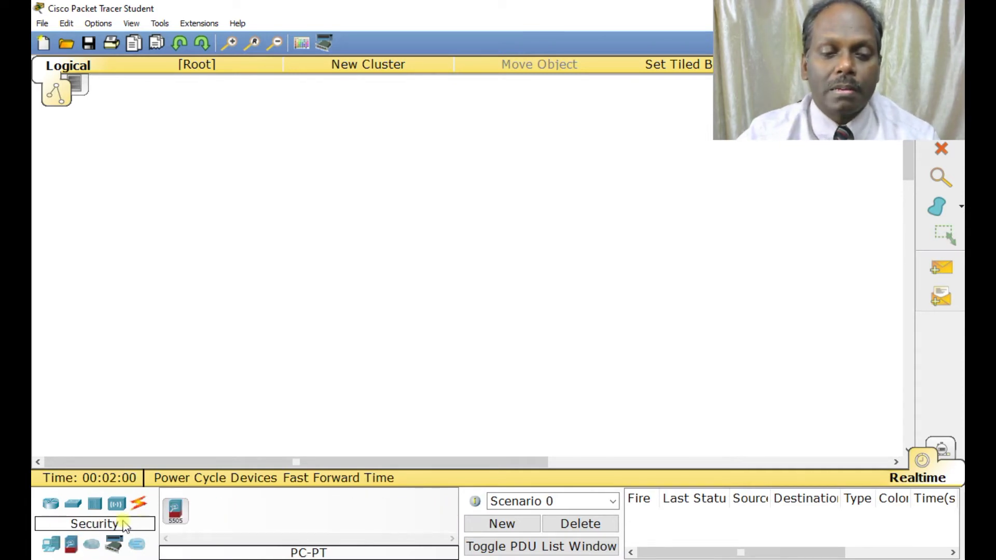
{"action": "left_click", "coordinate": [181, 524]}
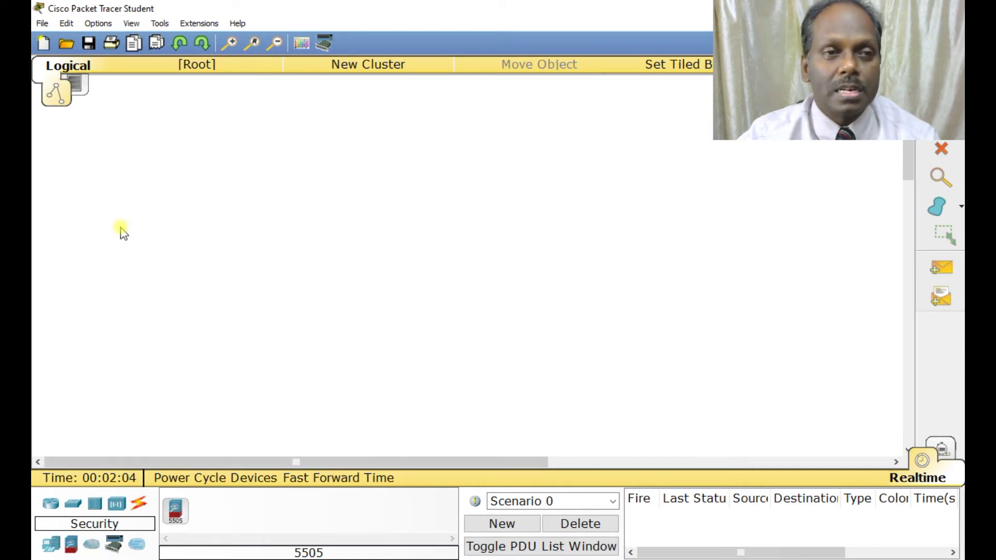
{"action": "left_click", "coordinate": [91, 545]}
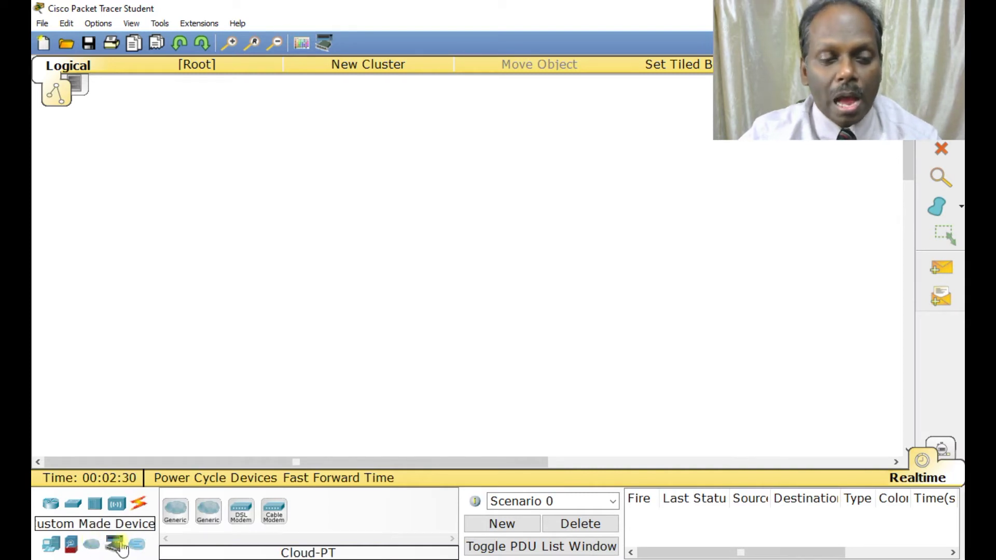
{"action": "left_click", "coordinate": [115, 544]}
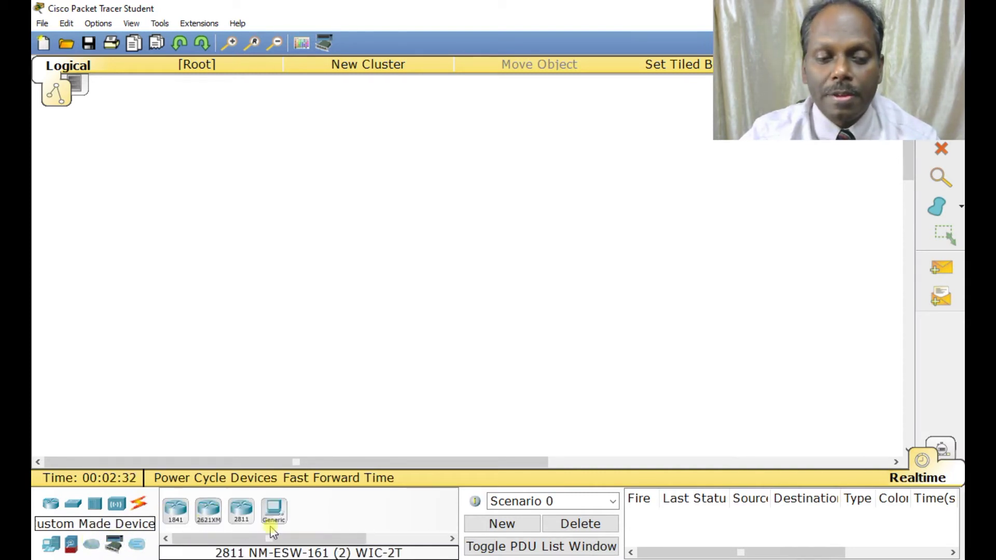
{"action": "left_click", "coordinate": [137, 546]}
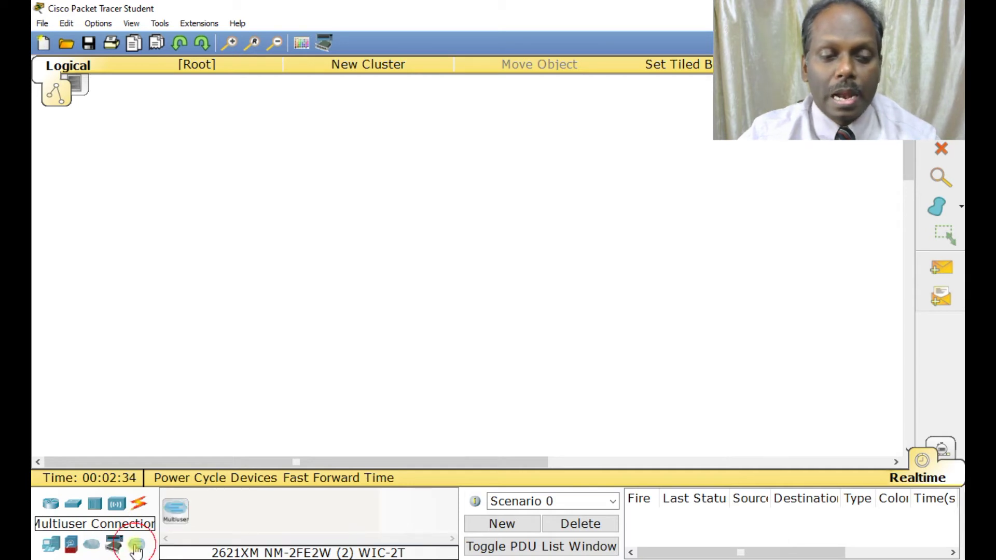
Return to Routers, scroll the model list, and select the generic Router-PT.
{"action": "left_click", "coordinate": [50, 505]}
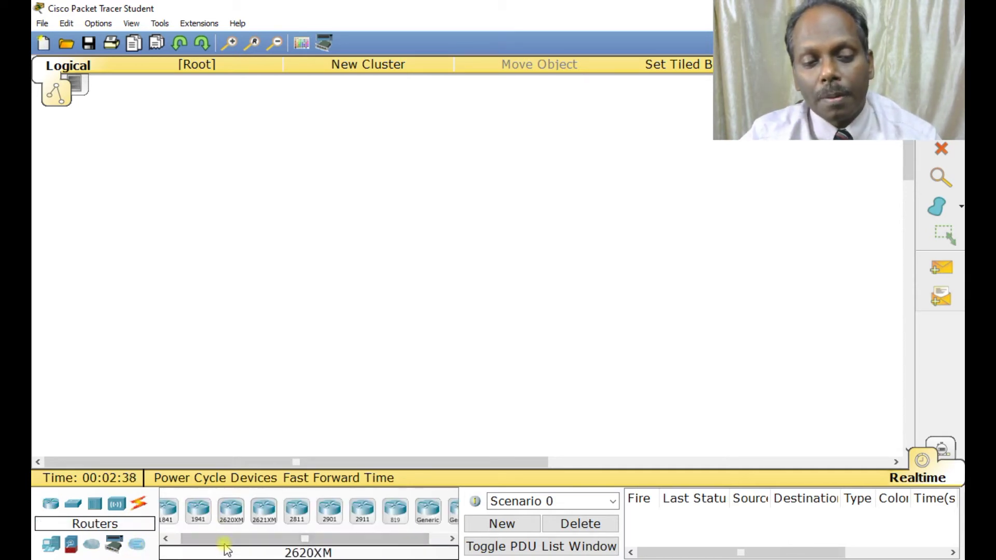
{"action": "left_click_drag", "start_coordinate": [225, 539], "coordinate": [175, 548]}
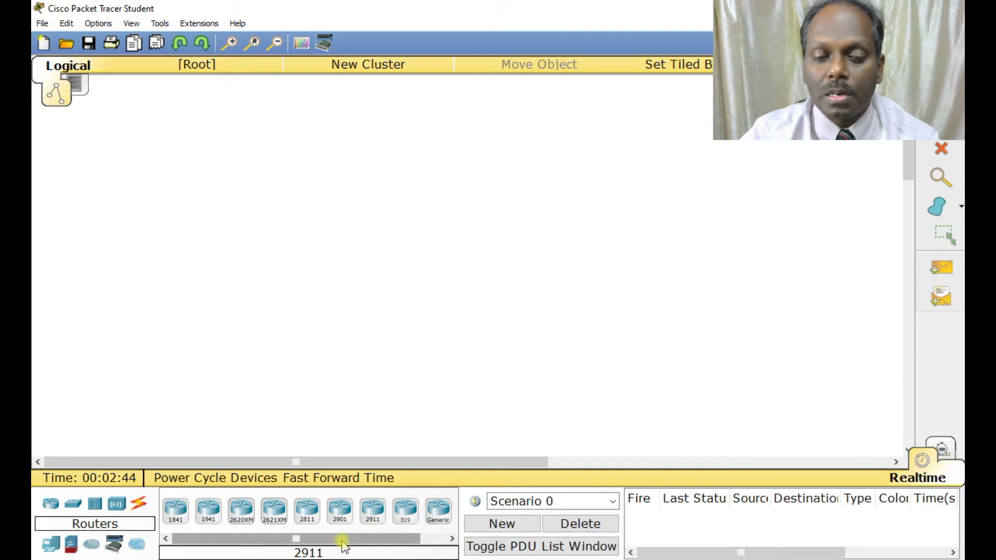
{"action": "left_click_drag", "start_coordinate": [295, 541], "coordinate": [348, 552]}
{"action": "left_click", "coordinate": [415, 515]}
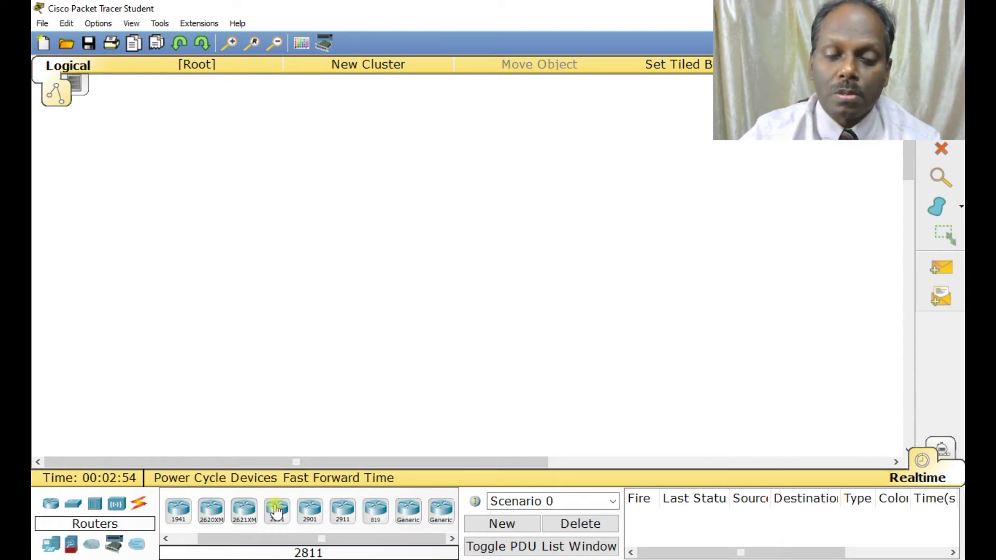
Place Router0, Router1 and Router2 in a top row and begin a 'New Delhi' note above Router0.
{"action": "left_click_drag", "start_coordinate": [410, 511], "coordinate": [220, 140]}
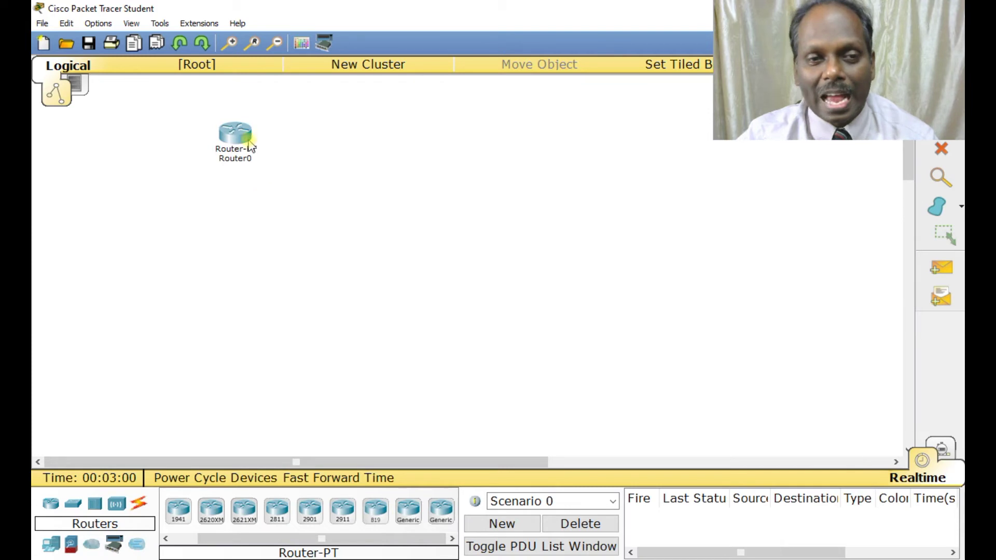
{"action": "mouse_move", "coordinate": [241, 145]}
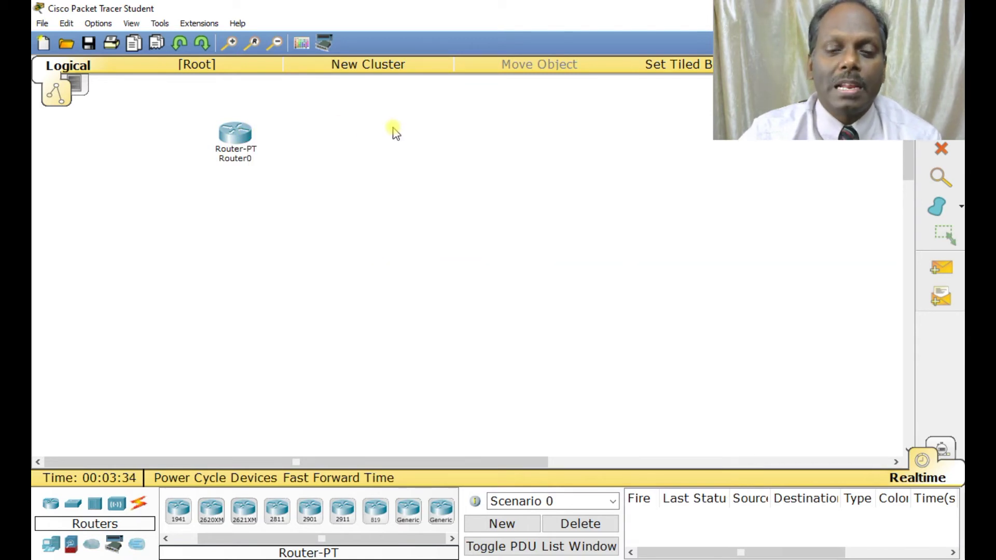
{"action": "left_click", "coordinate": [408, 508]}
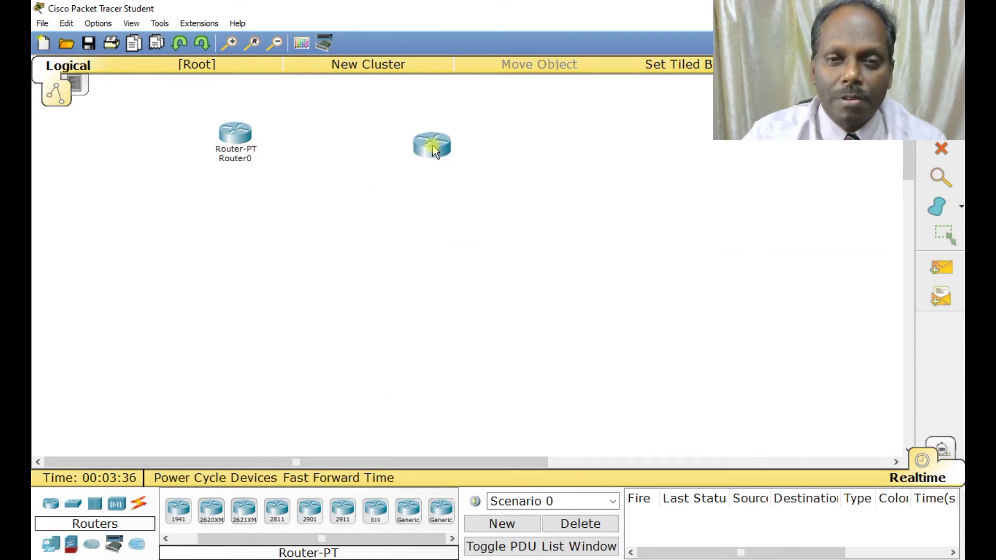
{"action": "left_click", "coordinate": [450, 144]}
{"action": "left_click", "coordinate": [407, 512]}
{"action": "left_click", "coordinate": [670, 151]}
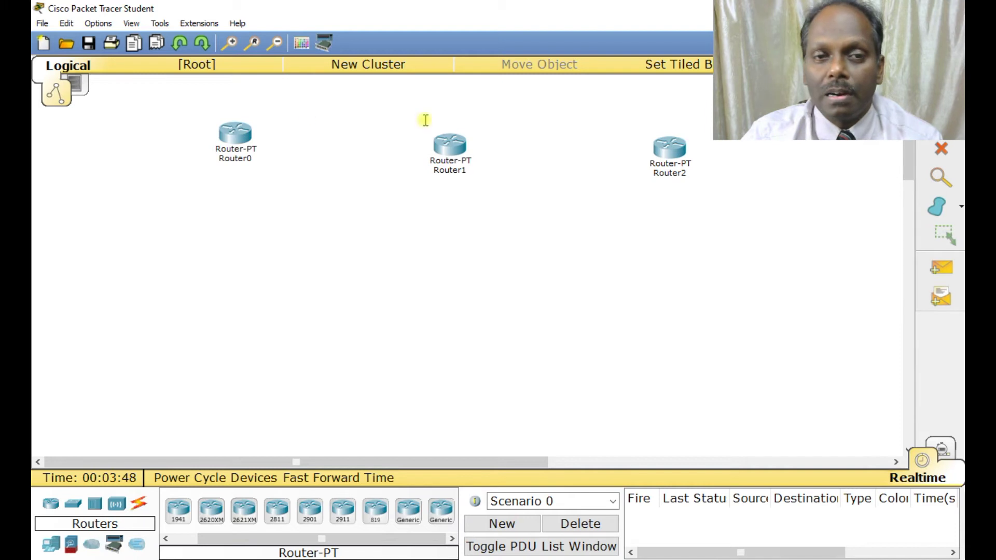
{"action": "left_click", "coordinate": [218, 103]}
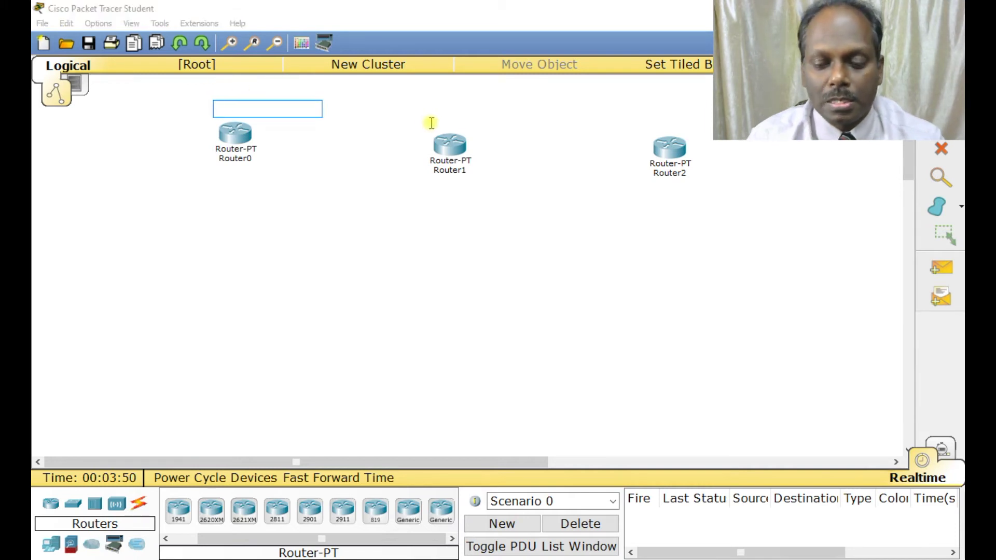
{"action": "type", "text": "New Delhi"}
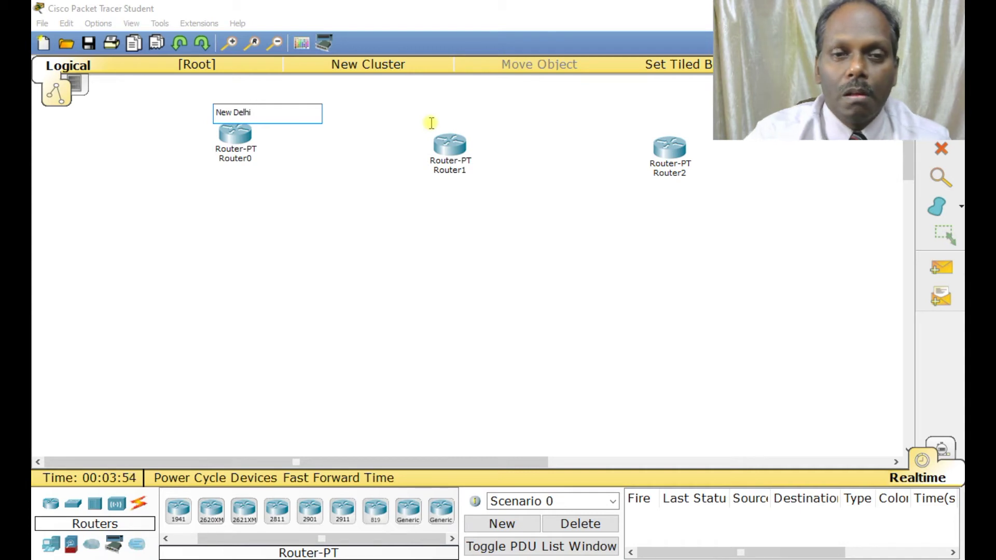
Add 'London' and 'Singapore' notes above Router1 and Router2, discarding the extra empty note.
{"action": "left_click", "coordinate": [423, 110]}
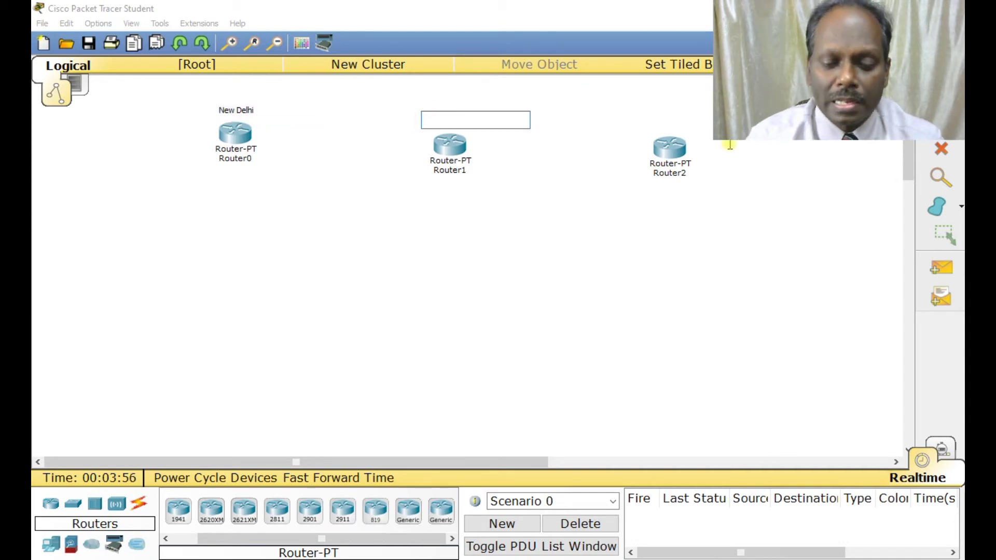
{"action": "type", "text": "London"}
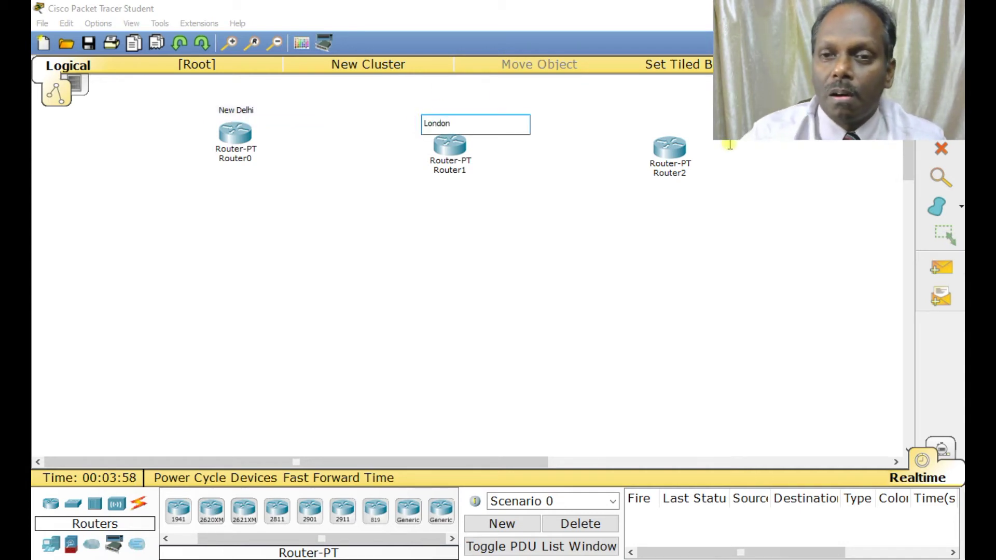
{"action": "left_click", "coordinate": [647, 119]}
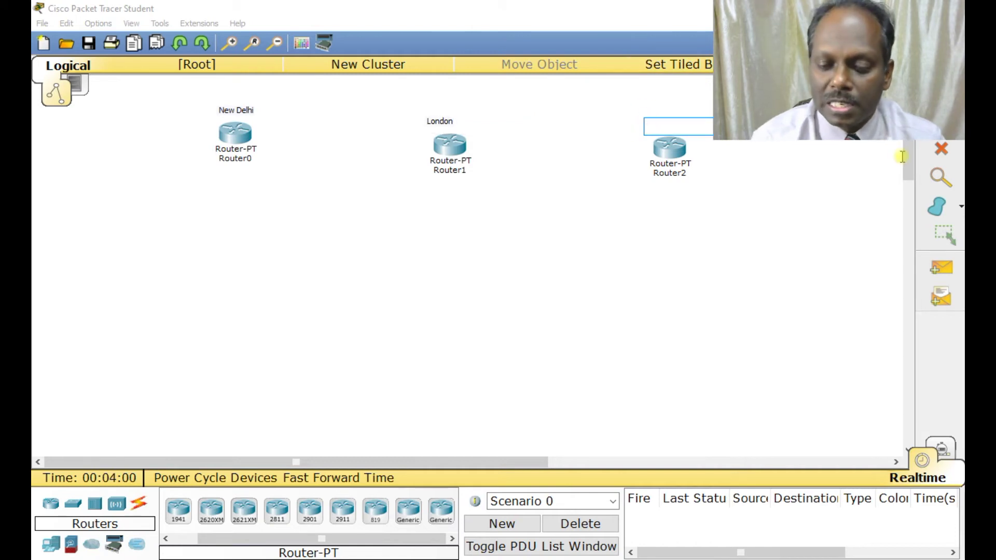
{"action": "type", "text": "Singapore"}
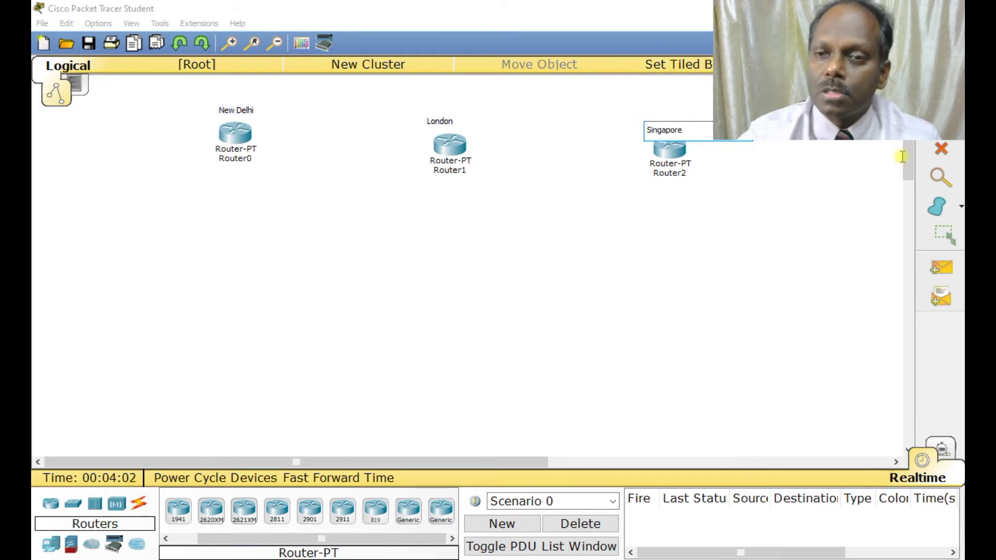
{"action": "left_click", "coordinate": [801, 149]}
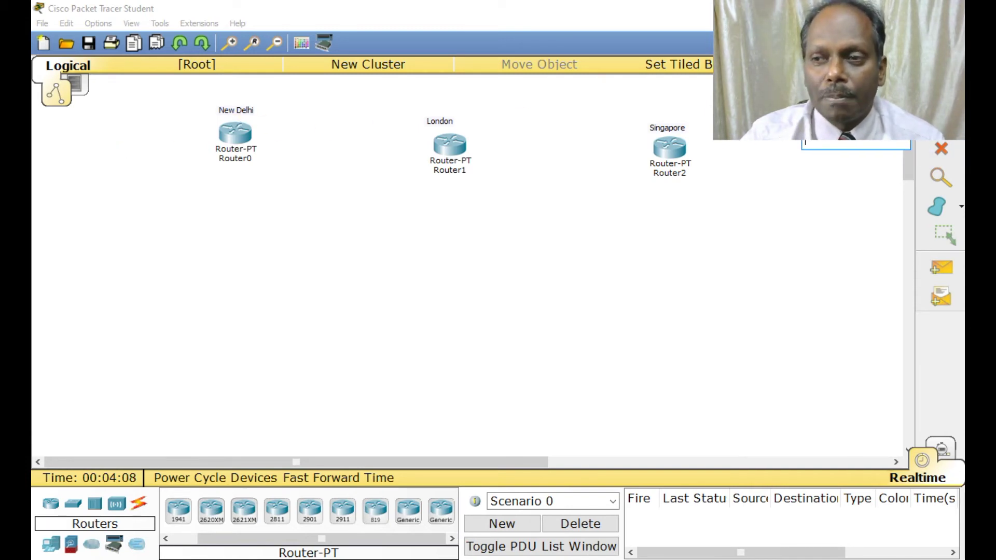
{"action": "key", "text": "Escape"}
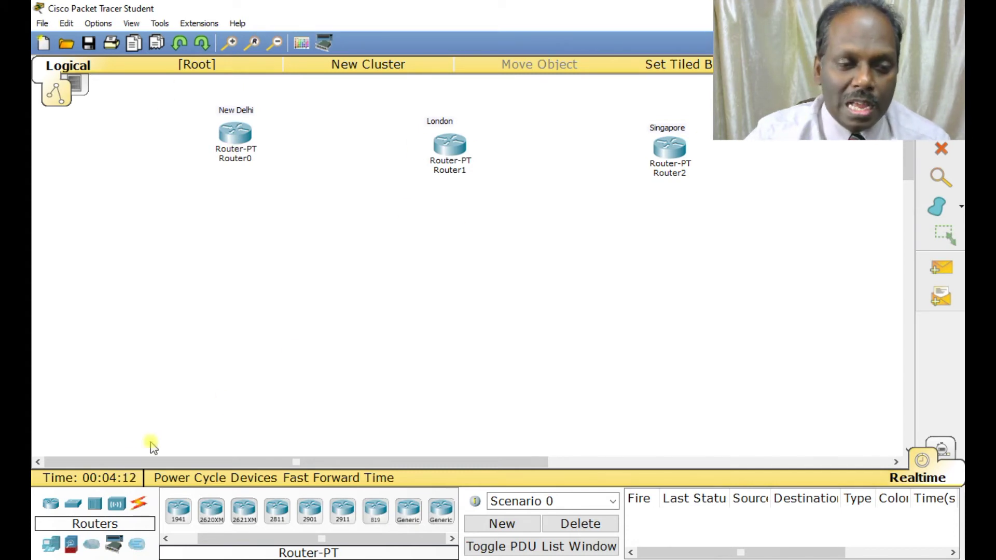
Place 2950-24 Switch0 and Switch1 under New Delhi, Switch2 under London, Switch3 under Singapore.
{"action": "left_click", "coordinate": [72, 510]}
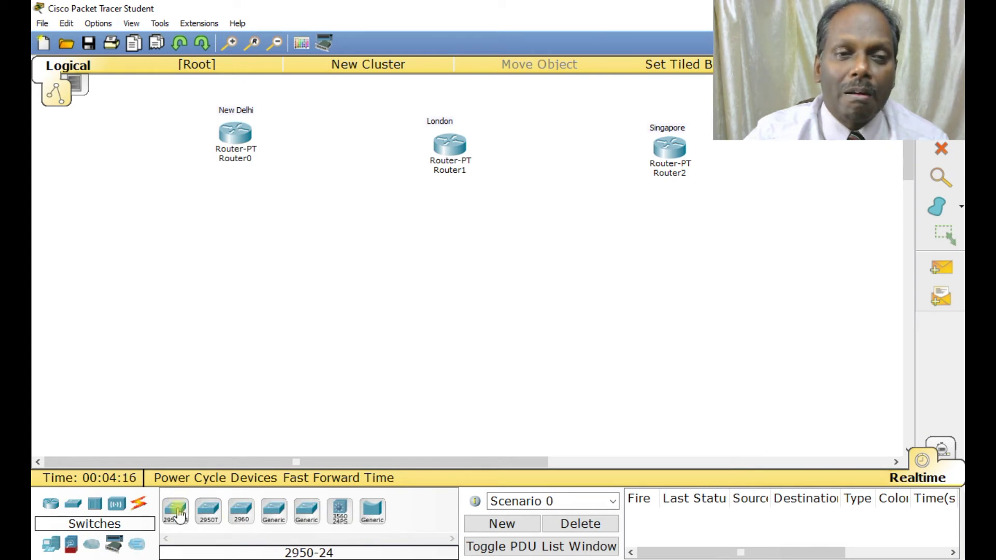
{"action": "left_click_drag", "start_coordinate": [178, 513], "coordinate": [190, 208]}
{"action": "left_click", "coordinate": [194, 203]}
{"action": "left_click_drag", "start_coordinate": [175, 510], "coordinate": [264, 213]}
{"action": "left_click", "coordinate": [266, 204]}
{"action": "left_click_drag", "start_coordinate": [175, 511], "coordinate": [445, 219]}
{"action": "left_click", "coordinate": [444, 218]}
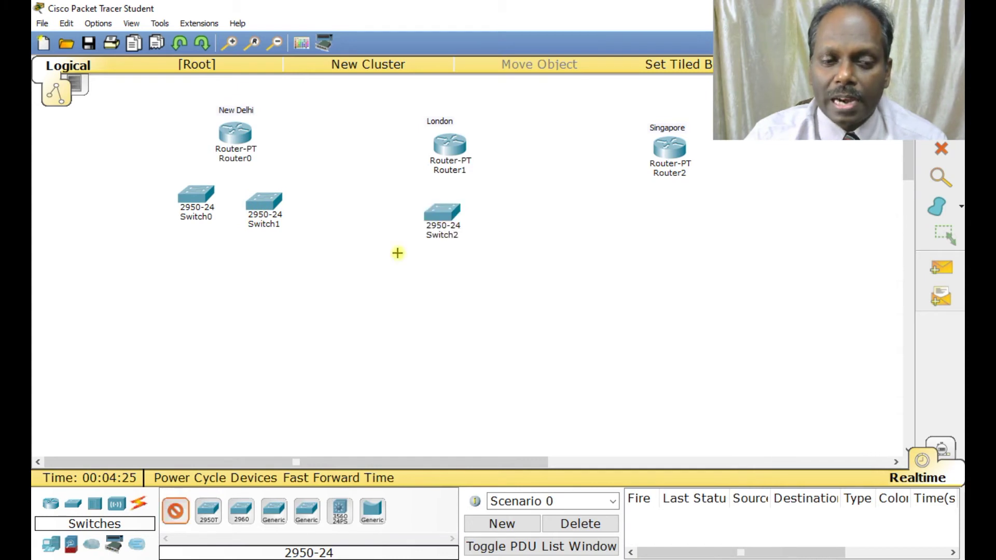
{"action": "left_click", "coordinate": [282, 402]}
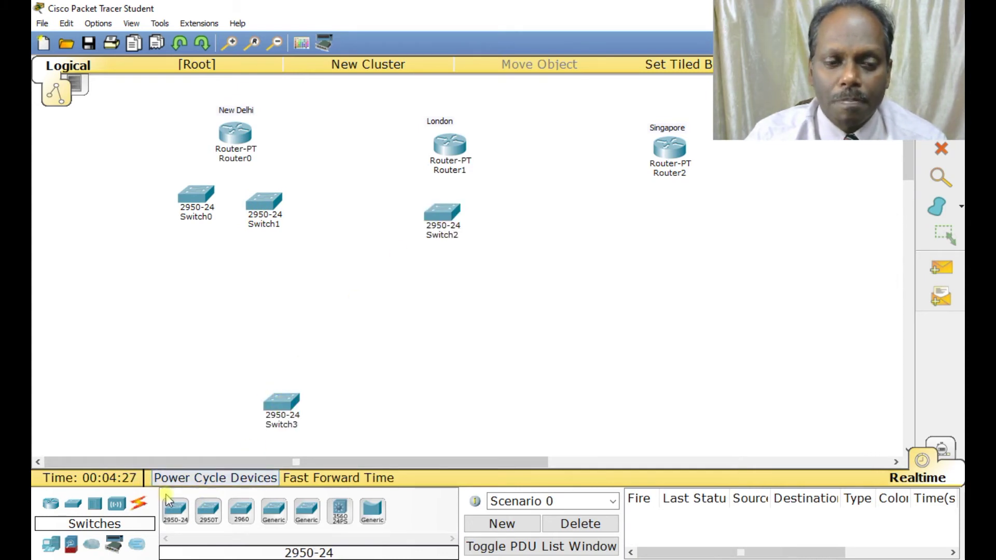
{"action": "left_click_drag", "start_coordinate": [281, 404], "coordinate": [678, 233]}
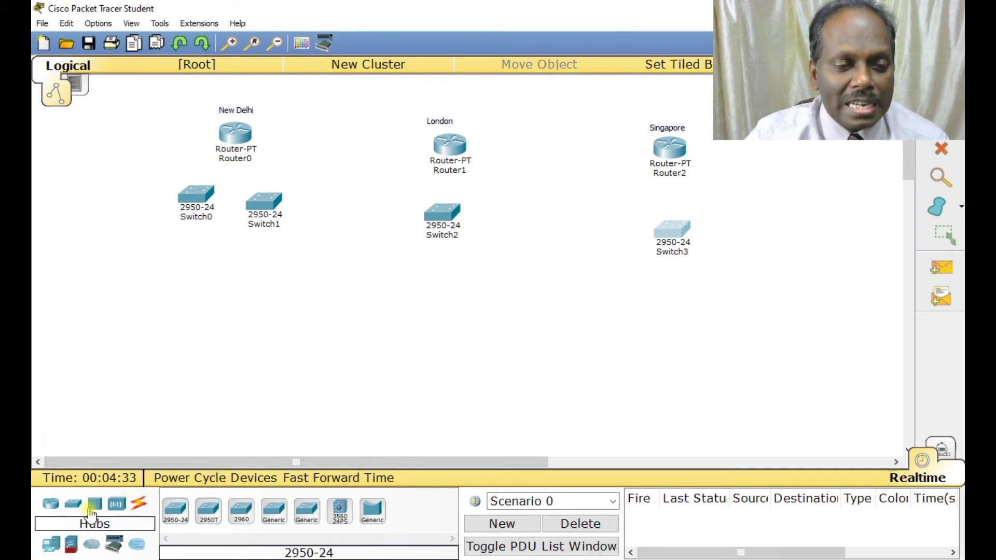
Place Laptop0, PC0 and Server0 under New Delhi, Laptop1 under London, Laptop2 under Singapore.
{"action": "left_click", "coordinate": [51, 544]}
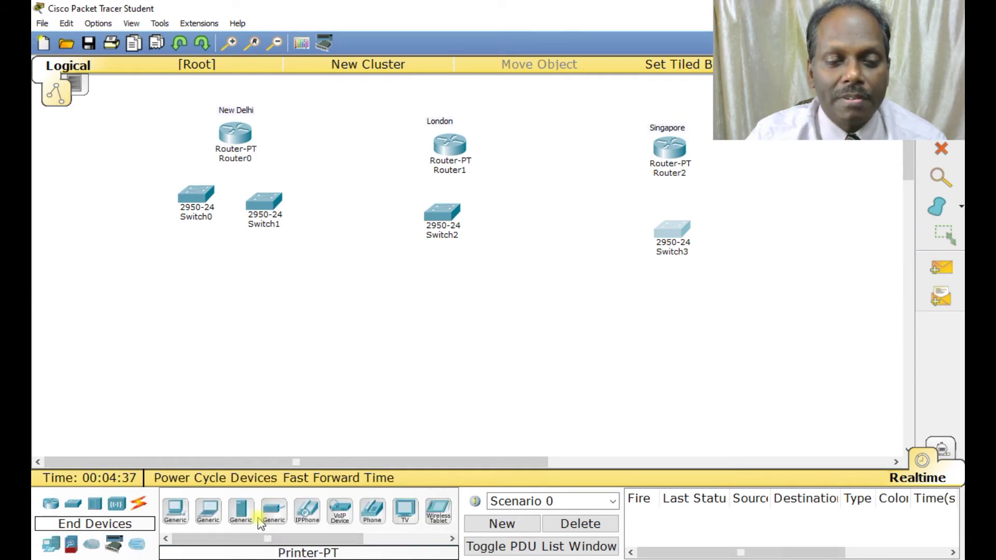
{"action": "left_click", "coordinate": [208, 512]}
{"action": "left_click", "coordinate": [124, 284]}
{"action": "left_click", "coordinate": [176, 511]}
{"action": "left_click", "coordinate": [203, 306]}
{"action": "left_click", "coordinate": [241, 511]}
{"action": "left_click", "coordinate": [276, 306]}
{"action": "left_click", "coordinate": [209, 511]}
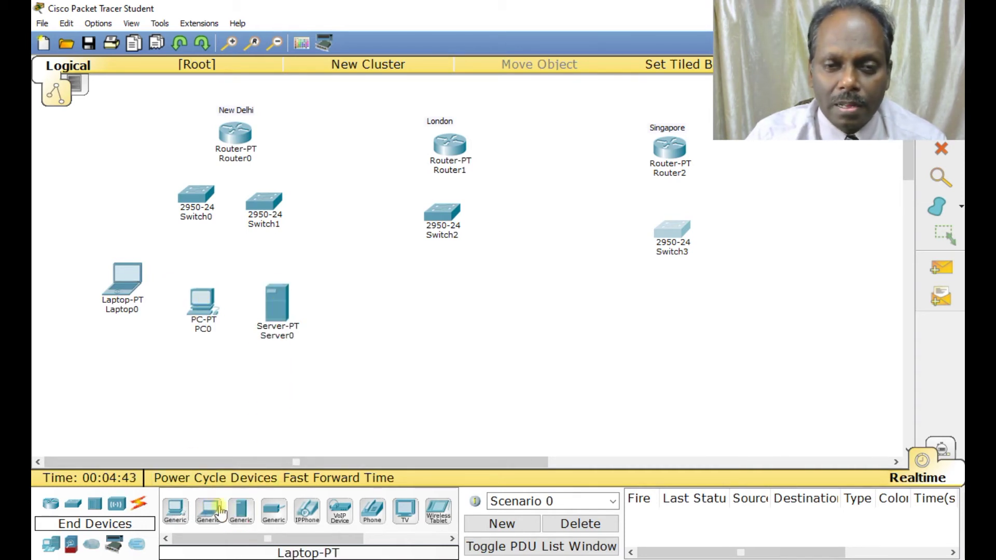
{"action": "left_click", "coordinate": [449, 300]}
{"action": "left_click", "coordinate": [213, 510]}
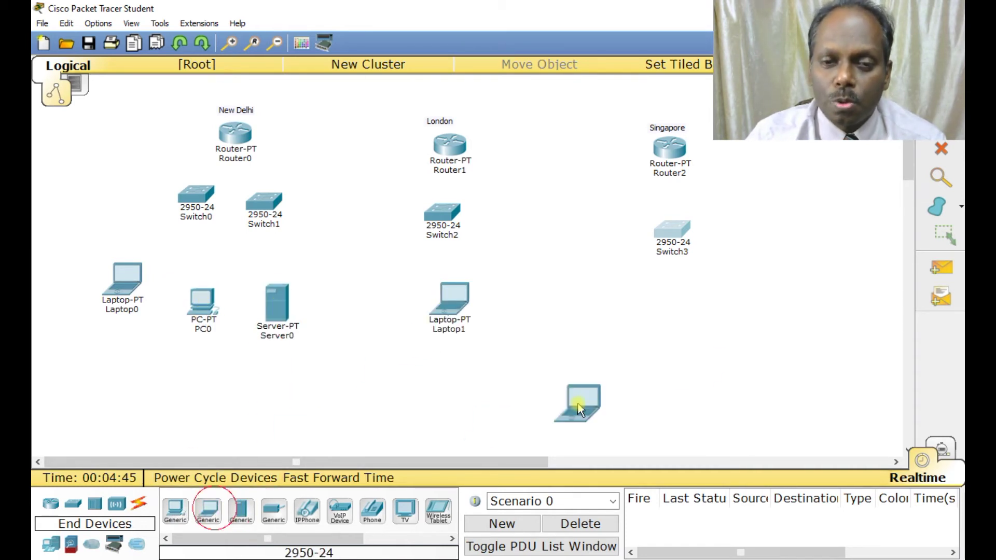
{"action": "left_click", "coordinate": [677, 307]}
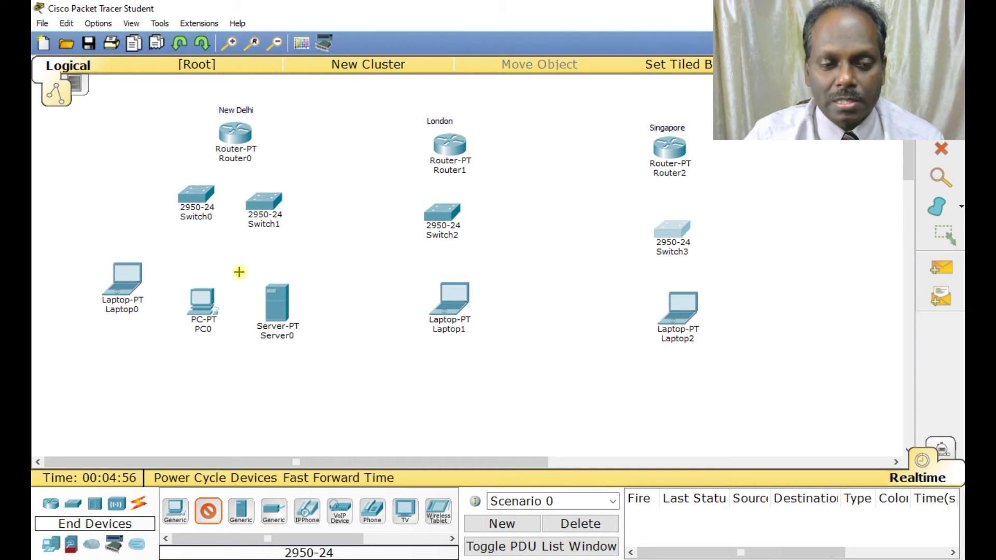
Cable Laptop0's FastEthernet0 to Switch0 FastEthernet0/1 with copper straight-through.
{"action": "left_click", "coordinate": [139, 509]}
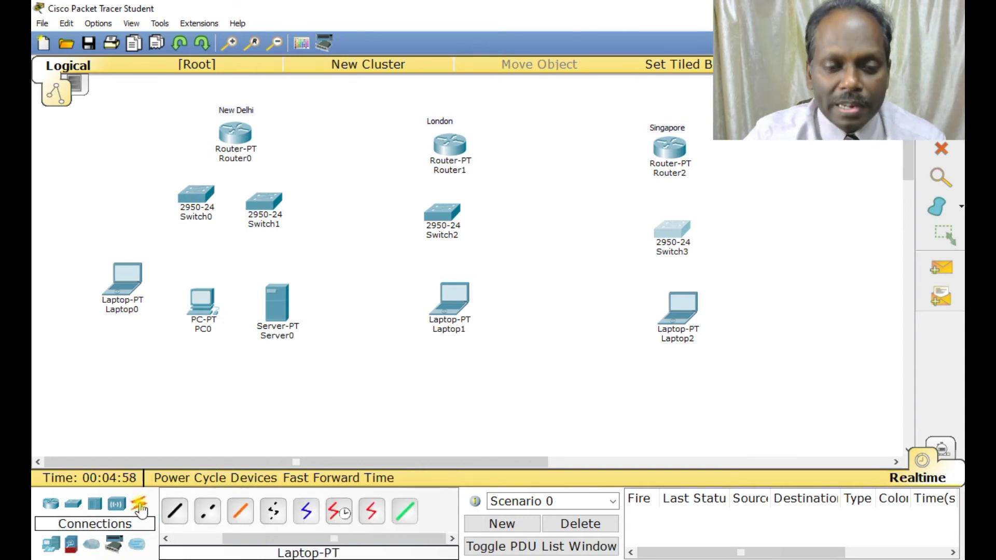
{"action": "left_click", "coordinate": [352, 540]}
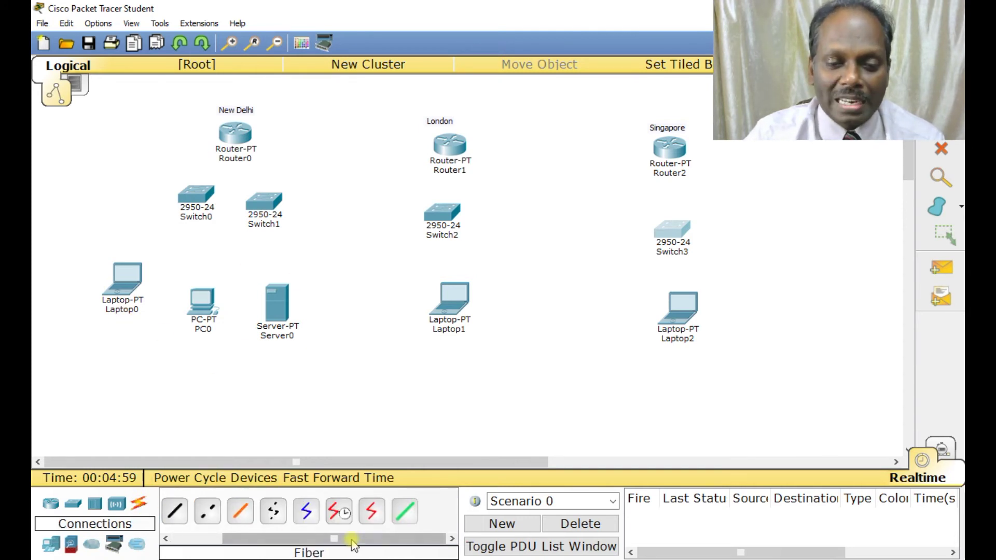
{"action": "left_click", "coordinate": [175, 512]}
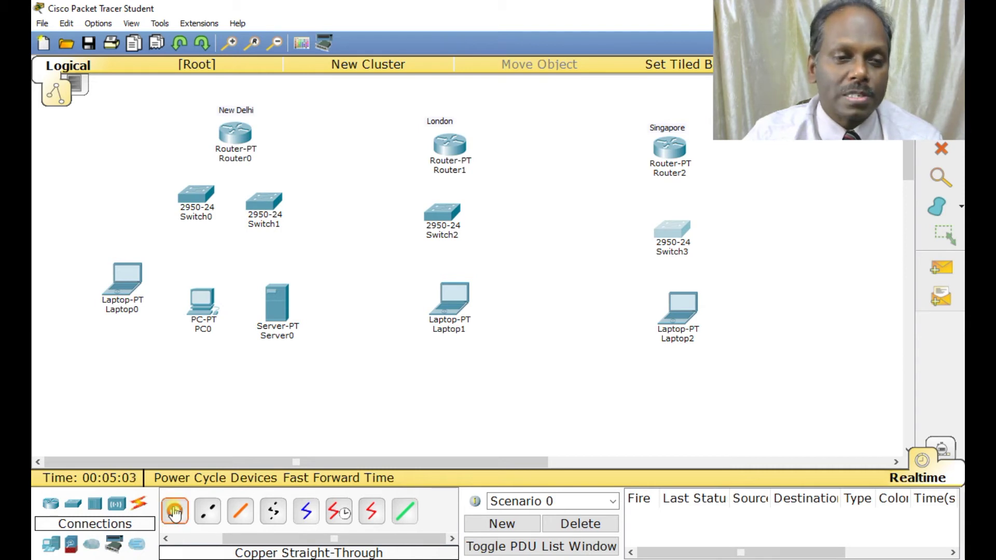
{"action": "left_click", "coordinate": [140, 281]}
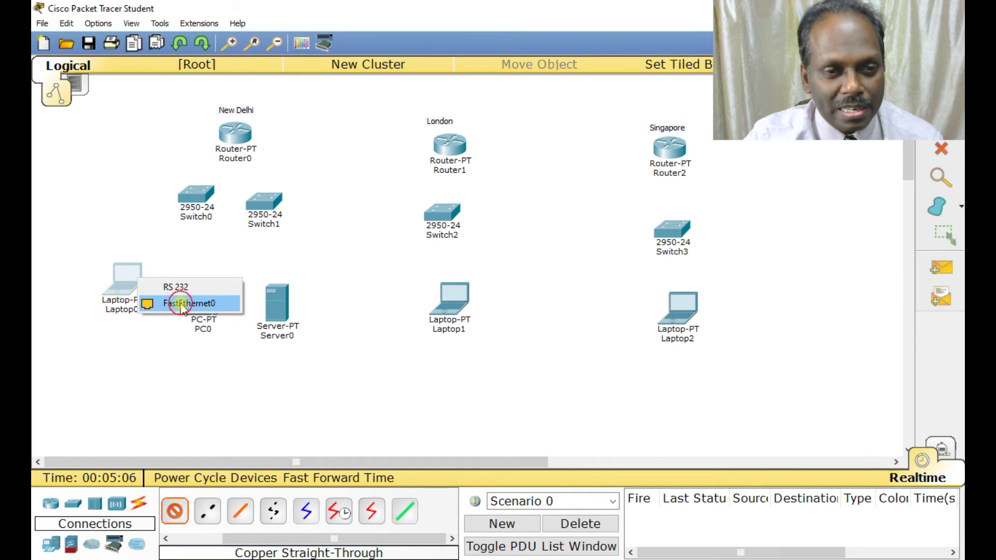
{"action": "left_click", "coordinate": [181, 304]}
{"action": "left_click", "coordinate": [190, 196]}
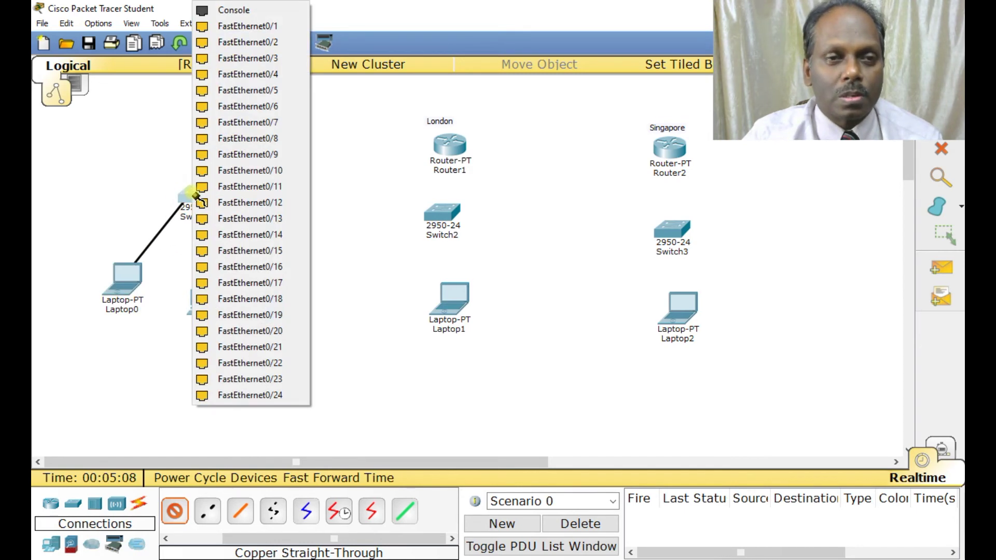
{"action": "left_click", "coordinate": [230, 27]}
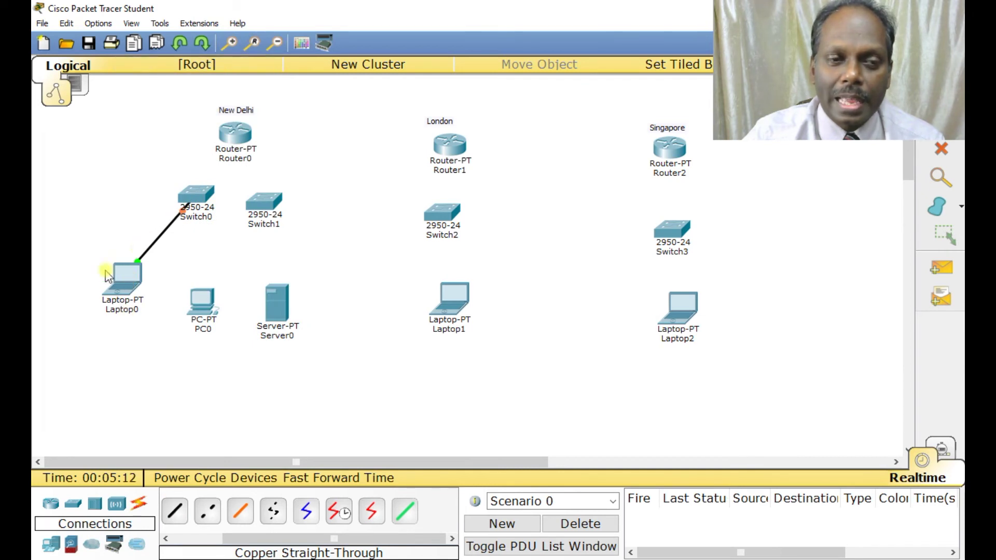
Cable PC0 to Switch0 FastEthernet0/2 and Server0 to Switch1 FastEthernet0/1 with straight-through copper.
{"action": "left_click", "coordinate": [175, 511]}
{"action": "left_click", "coordinate": [217, 305]}
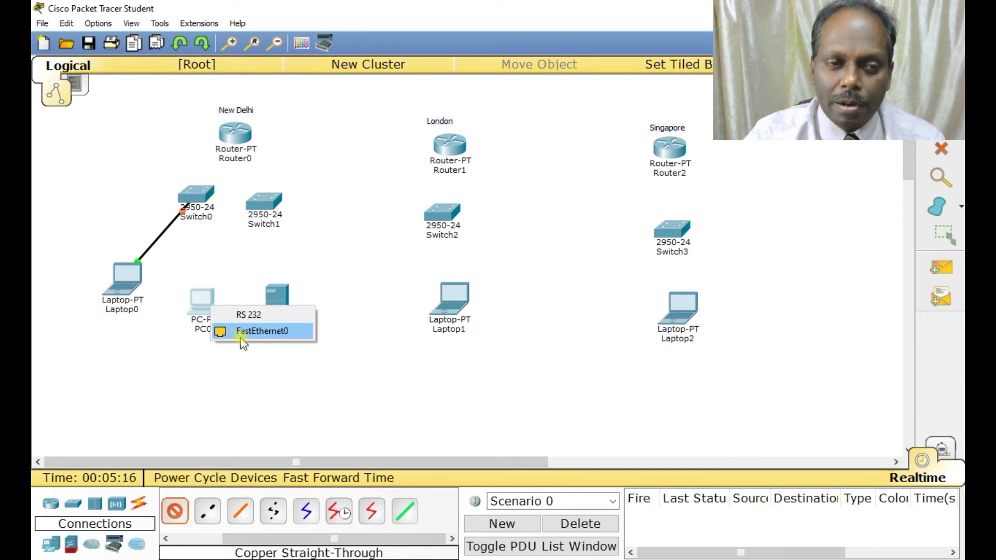
{"action": "left_click", "coordinate": [268, 330]}
{"action": "left_click", "coordinate": [205, 201]}
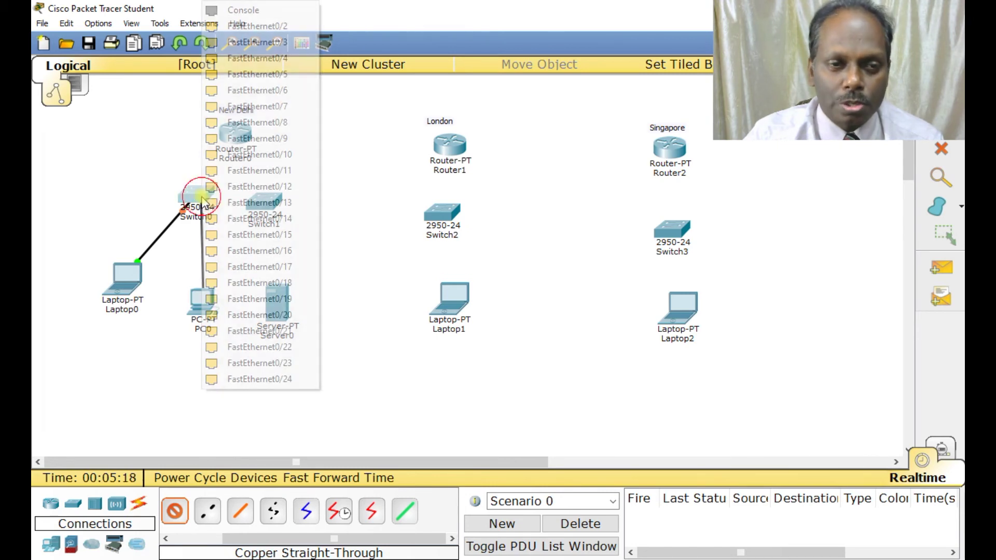
{"action": "left_click", "coordinate": [255, 27]}
{"action": "left_click", "coordinate": [174, 514]}
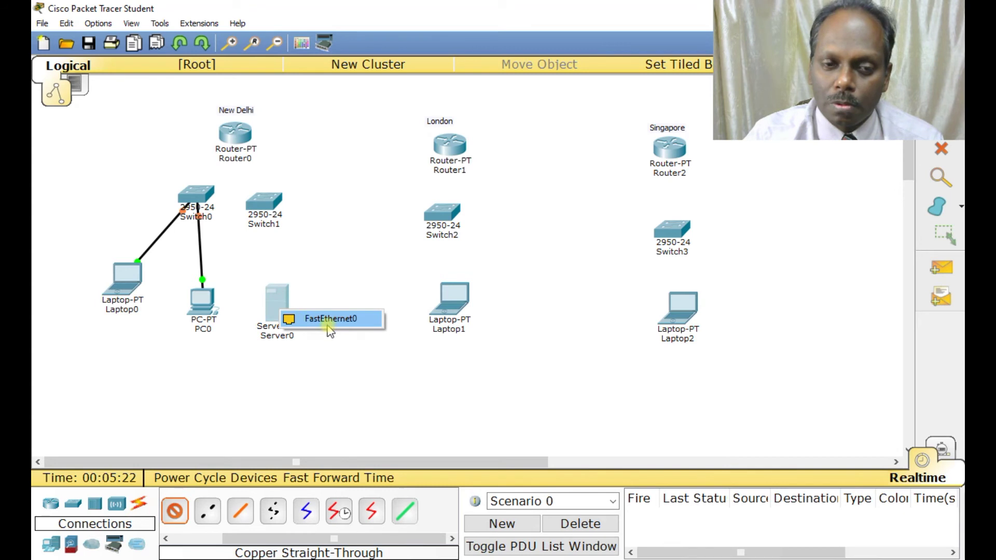
{"action": "left_click", "coordinate": [280, 311]}
{"action": "left_click", "coordinate": [265, 205]}
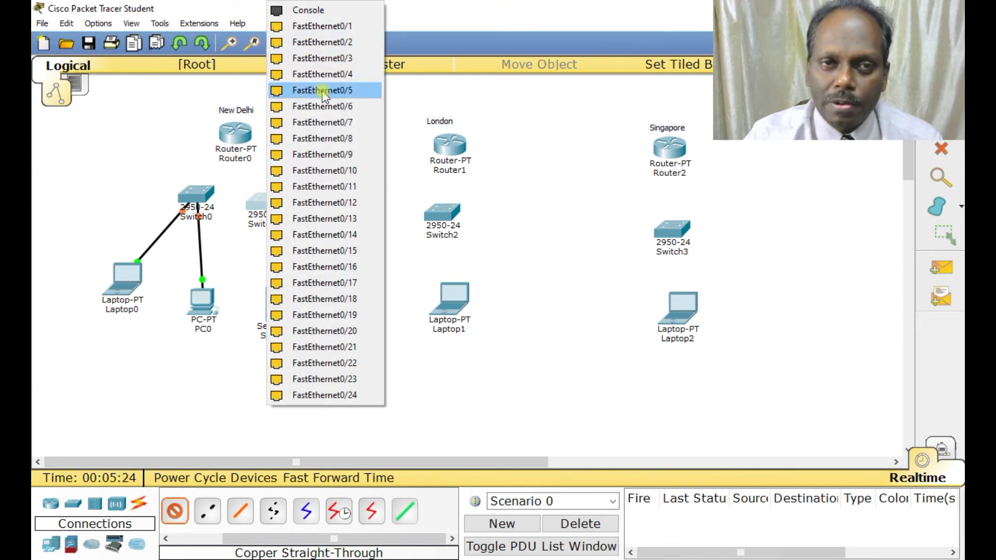
{"action": "left_click", "coordinate": [334, 29]}
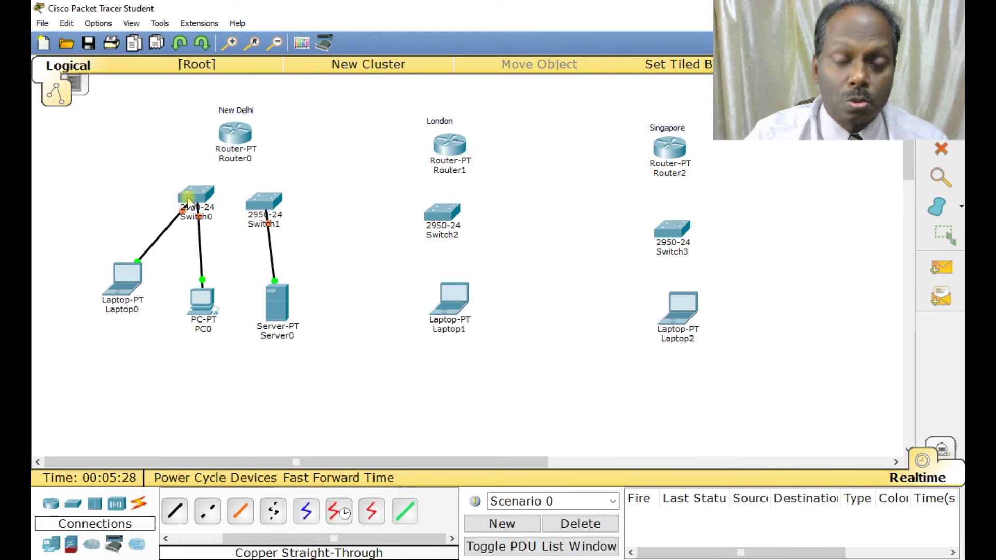
{"action": "mouse_move", "coordinate": [188, 202]}
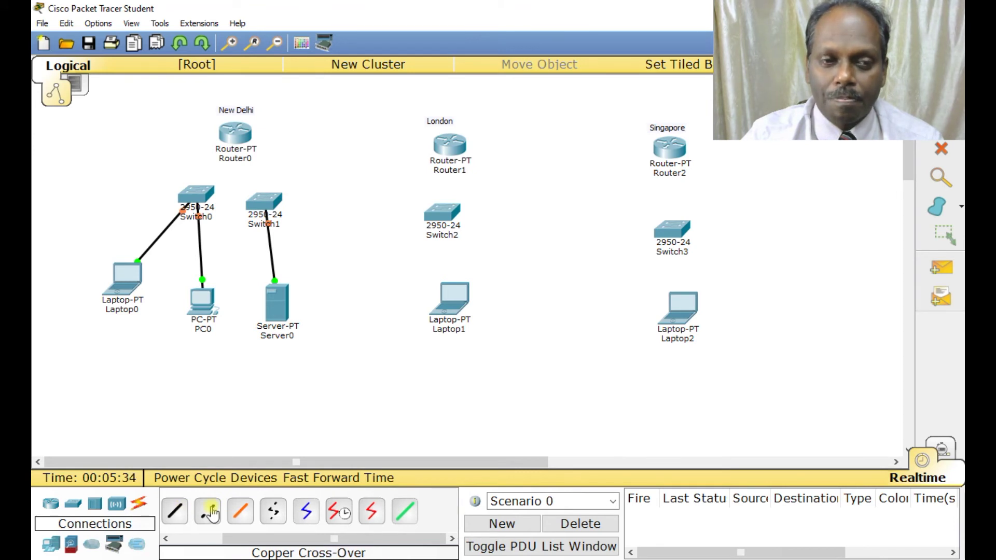
Run a copper cross-over cable from Switch0 FastEthernet0/24 to Switch1 FastEthernet0/24.
{"action": "left_click", "coordinate": [210, 513]}
{"action": "left_click", "coordinate": [198, 200]}
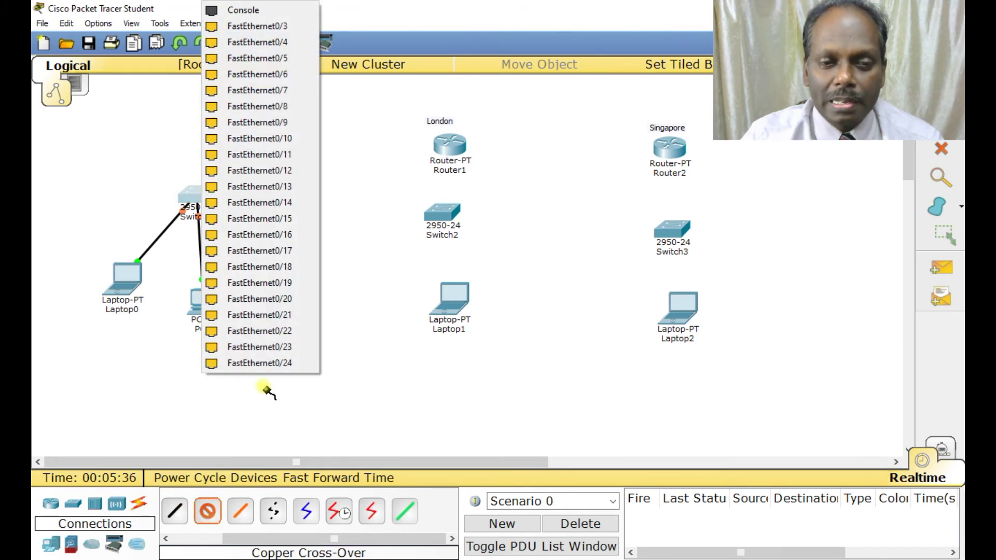
{"action": "left_click", "coordinate": [271, 363]}
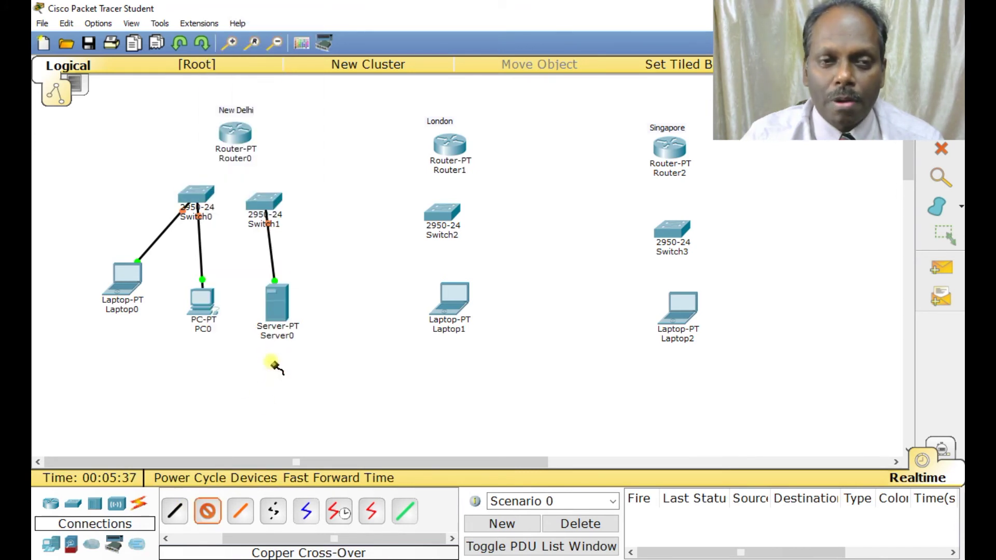
{"action": "left_click", "coordinate": [262, 210]}
{"action": "left_click", "coordinate": [302, 377]}
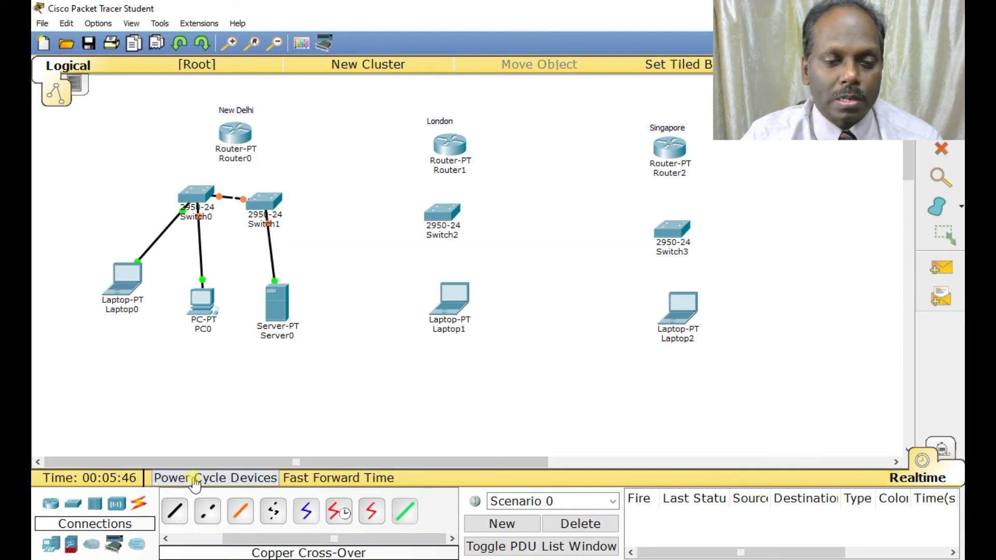
Connect Switch0 to New Delhi's Router0 FastEthernet0/0 with a copper straight-through cable.
{"action": "left_click", "coordinate": [175, 511]}
{"action": "left_click", "coordinate": [198, 193]}
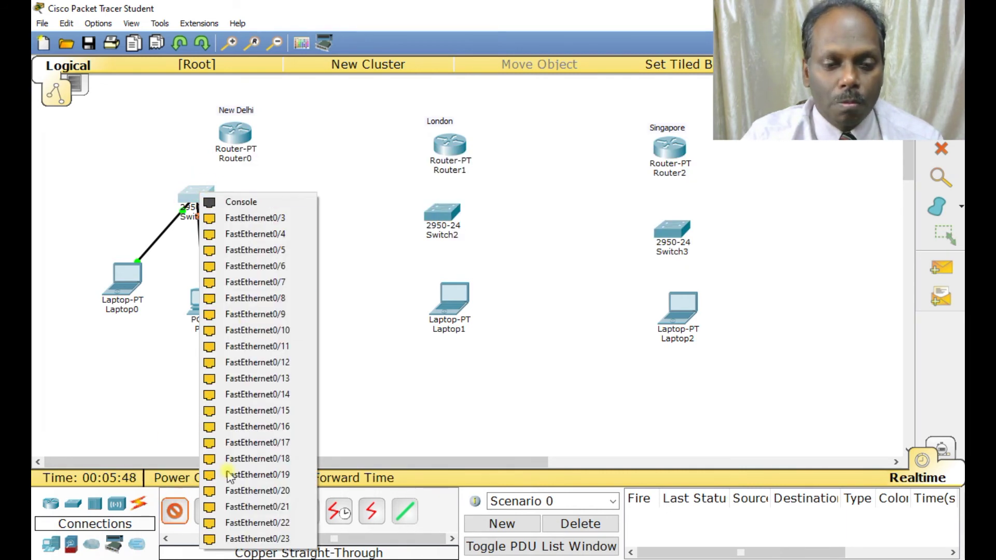
{"action": "left_click", "coordinate": [228, 537]}
{"action": "left_click", "coordinate": [242, 142]}
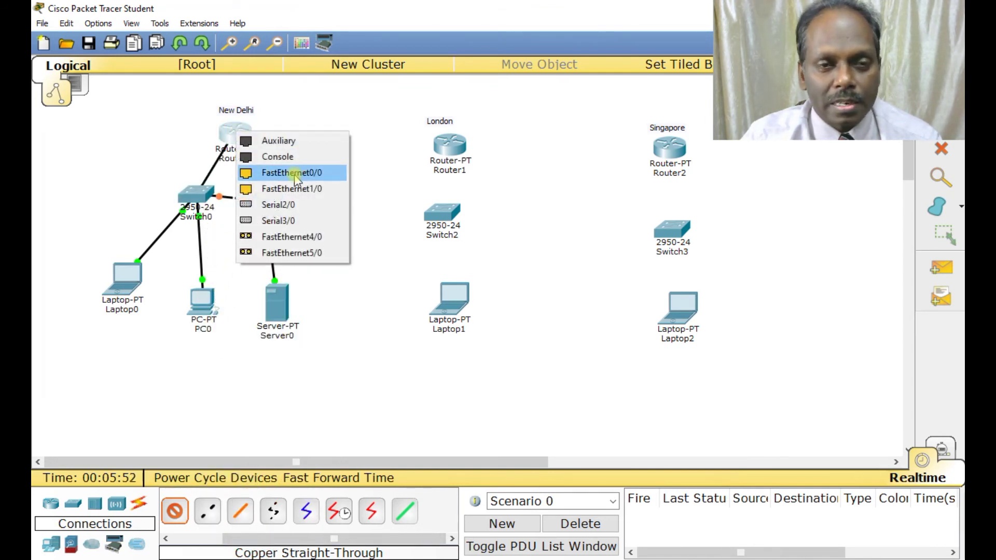
{"action": "left_click", "coordinate": [295, 177]}
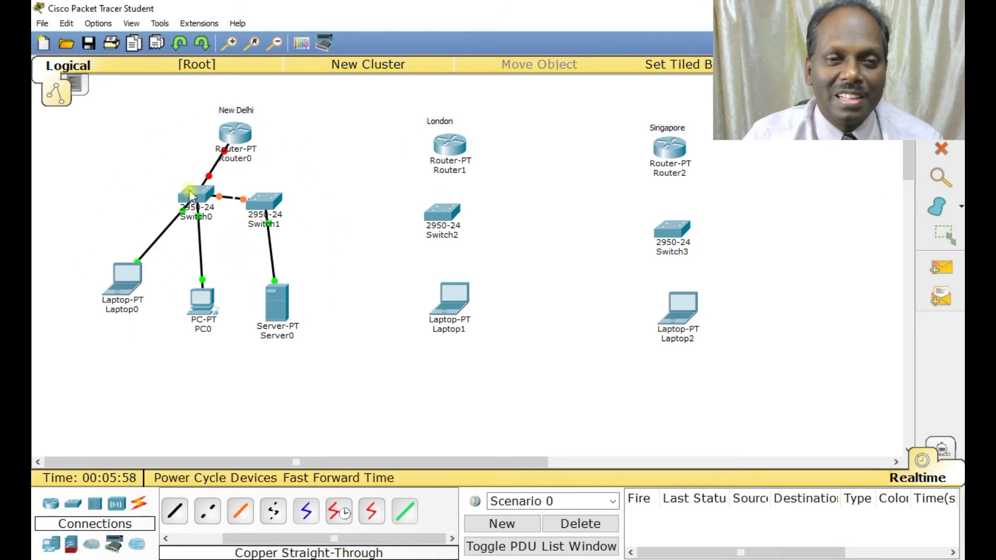
Start a new cable from Laptop1's FastEthernet0 port.
{"action": "left_click", "coordinate": [173, 517]}
{"action": "left_click", "coordinate": [464, 304]}
{"action": "left_click", "coordinate": [510, 334]}
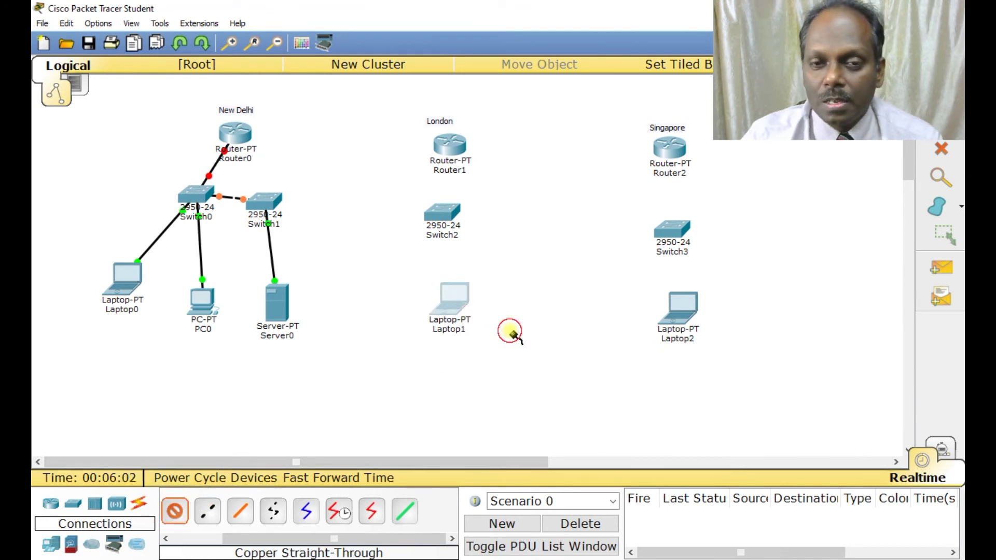
Cable Laptop1 to Switch2 Fa0/1, then Switch2 Fa0/24 to London's Router1 Fa0/0.
{"action": "left_click", "coordinate": [442, 214]}
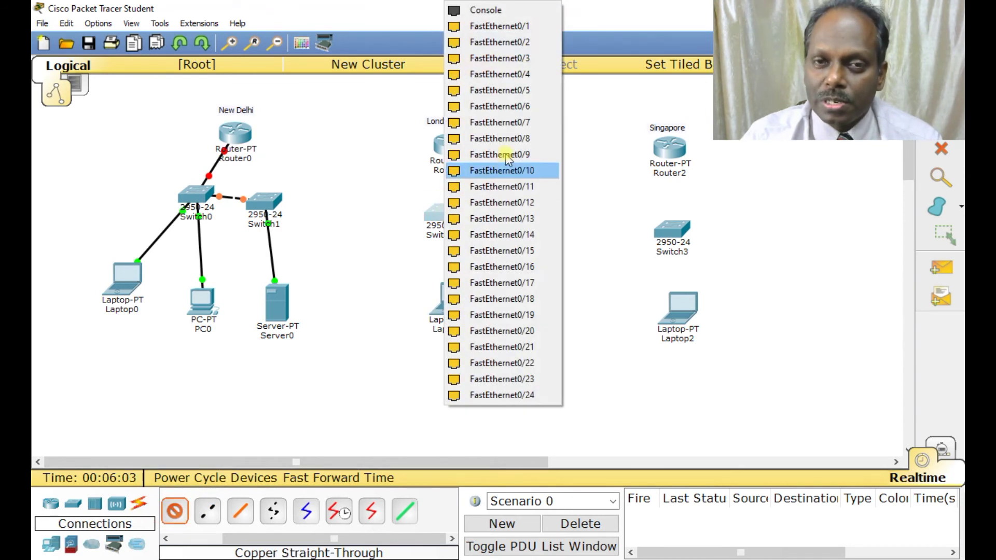
{"action": "left_click", "coordinate": [482, 26]}
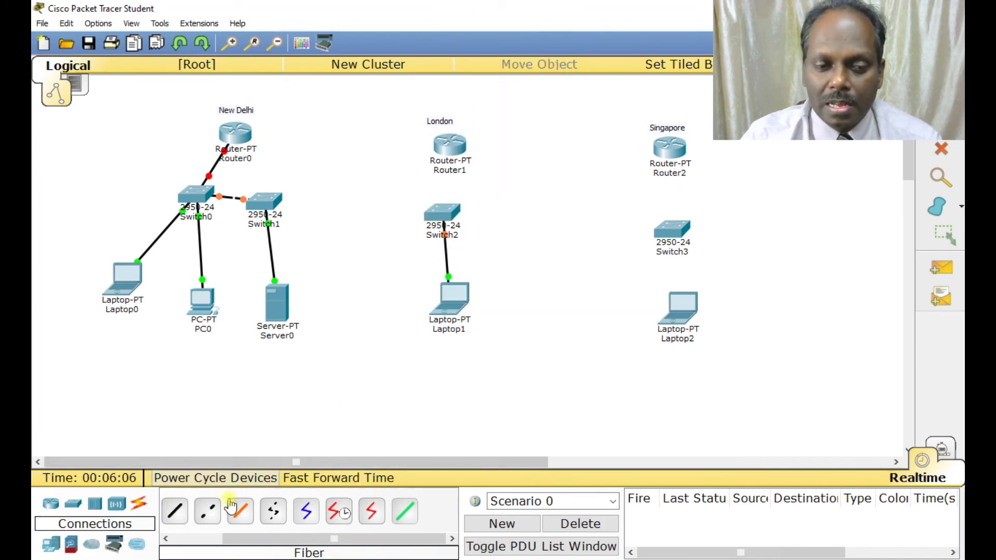
{"action": "left_click", "coordinate": [177, 515]}
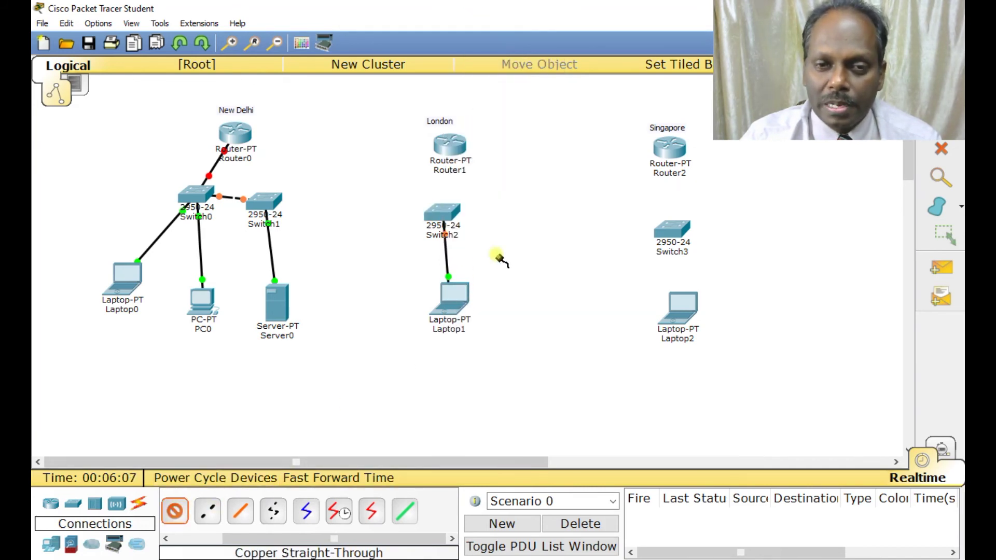
{"action": "left_click", "coordinate": [440, 214]}
{"action": "left_click", "coordinate": [467, 153]}
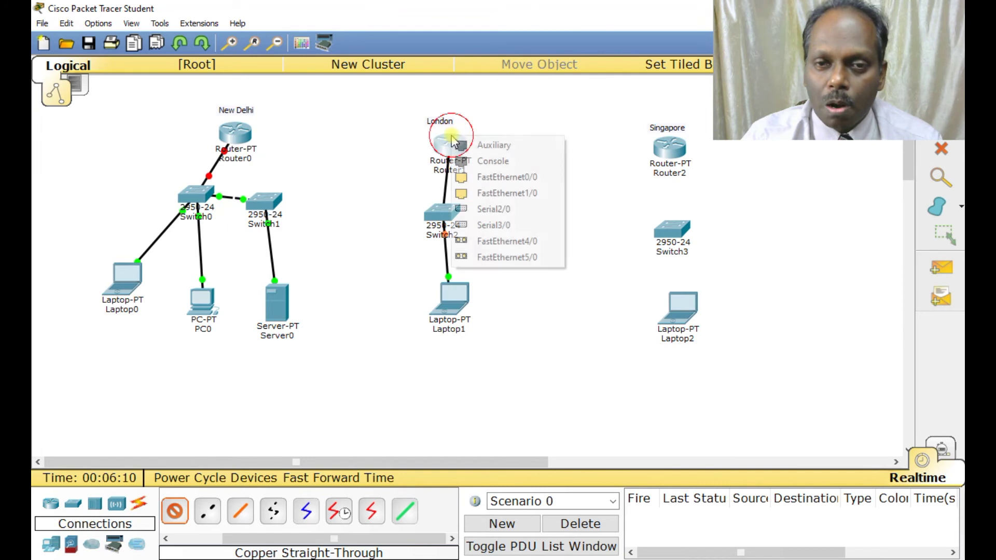
{"action": "left_click", "coordinate": [508, 177]}
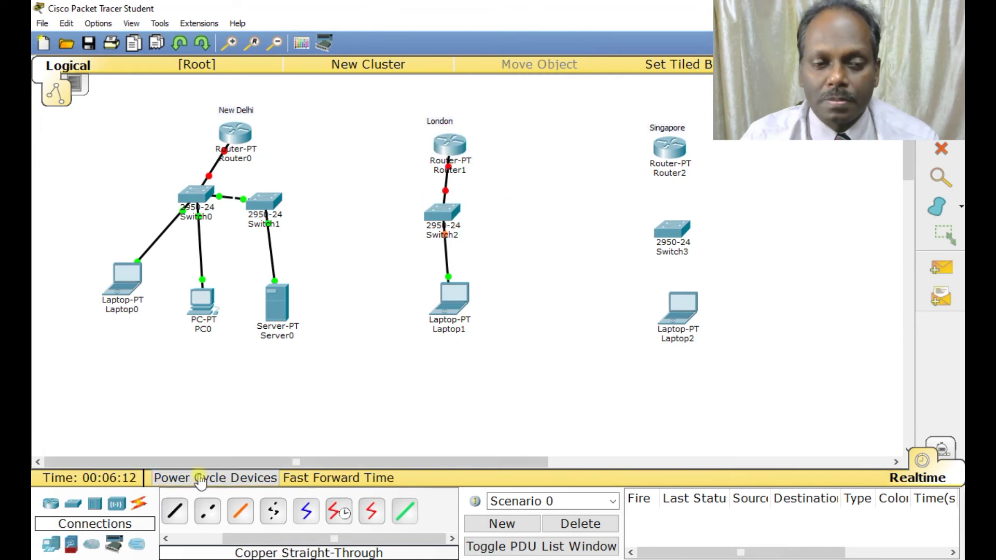
Connect Laptop2's FastEthernet port to a Switch3 port.
{"action": "left_click", "coordinate": [174, 510]}
{"action": "left_click", "coordinate": [682, 311]}
{"action": "left_click", "coordinate": [721, 346]}
{"action": "left_click", "coordinate": [670, 229]}
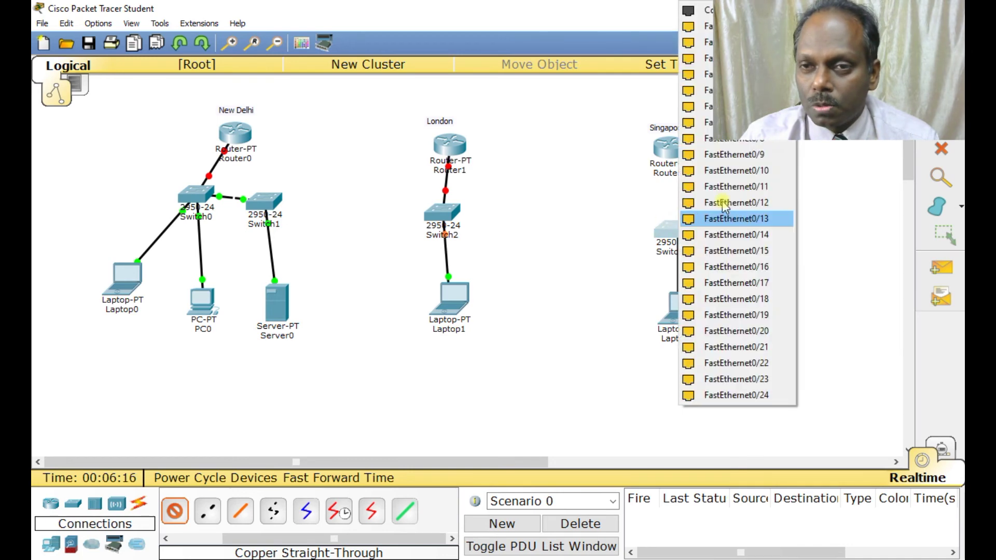
{"action": "left_click", "coordinate": [698, 26]}
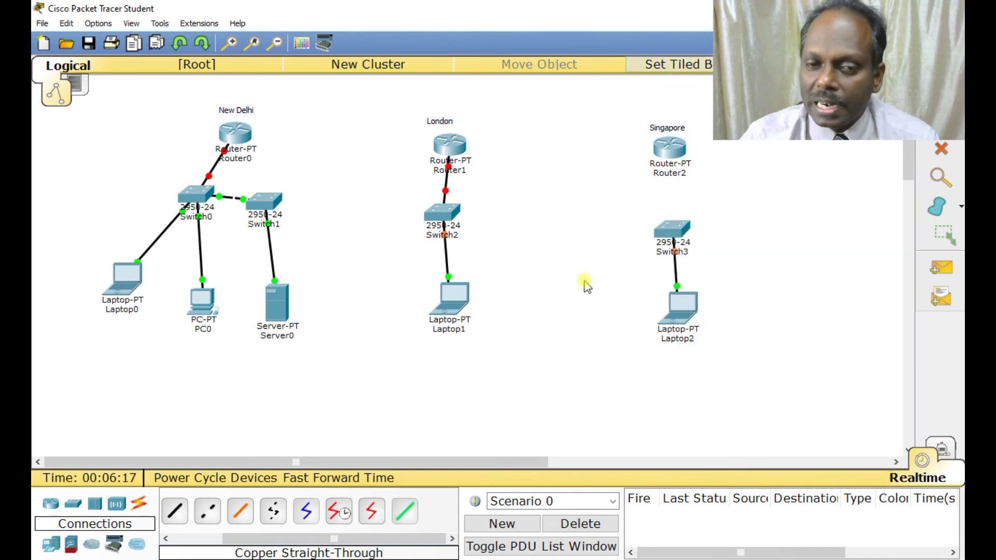
Link Switch3 Fa0/24 to Singapore's Router2 FastEthernet0/0 with straight-through copper.
{"action": "left_click", "coordinate": [175, 511]}
{"action": "left_click", "coordinate": [672, 231]}
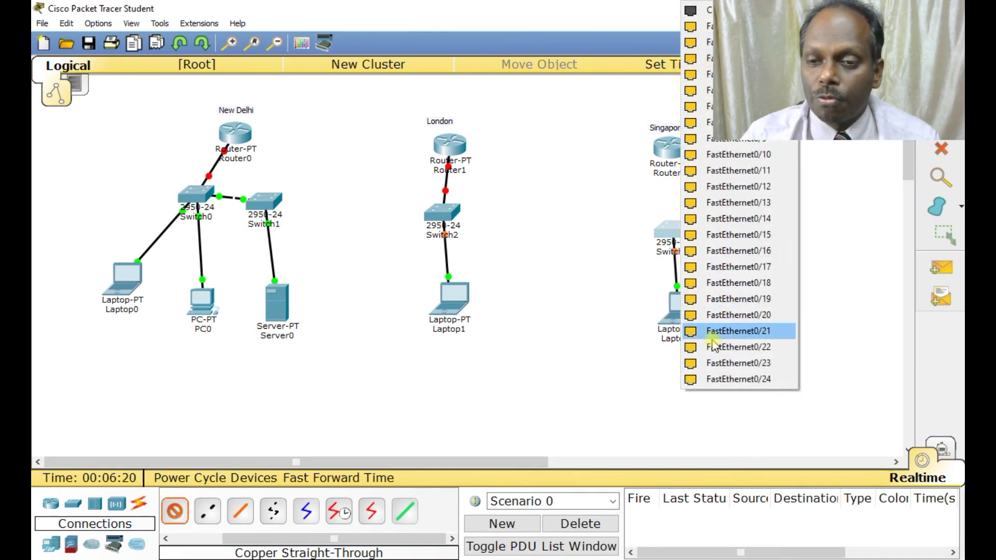
{"action": "left_click", "coordinate": [695, 379]}
{"action": "left_click", "coordinate": [669, 147]}
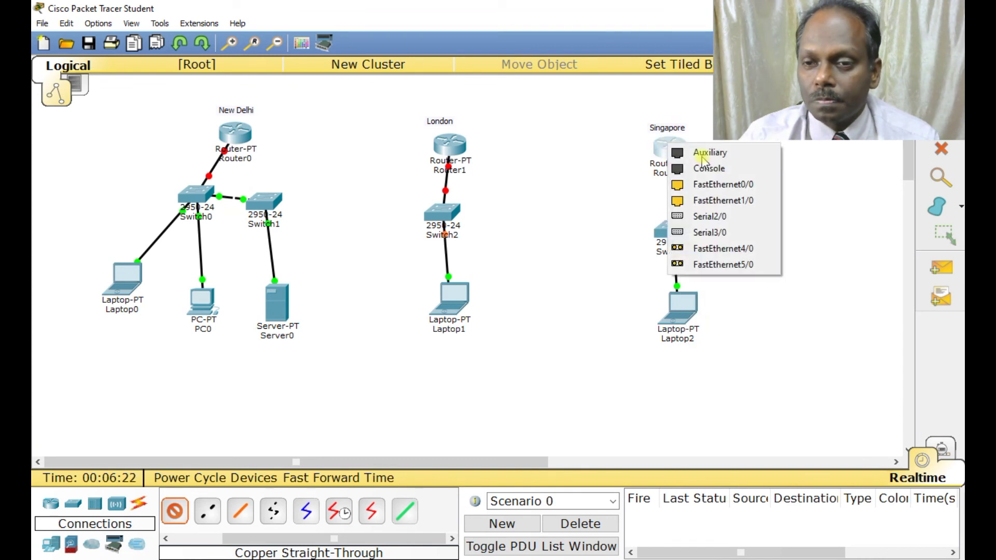
{"action": "left_click", "coordinate": [722, 189]}
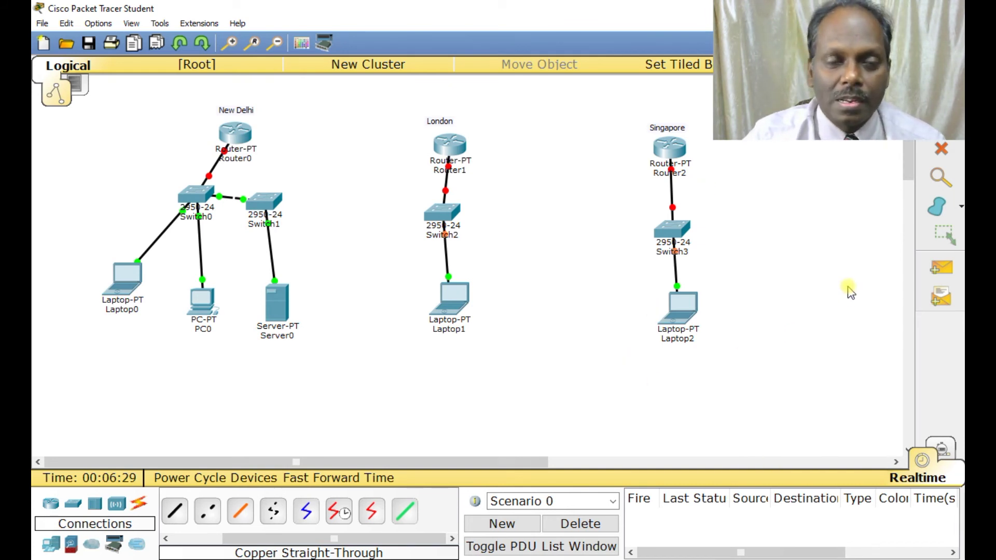
{"action": "mouse_move", "coordinate": [237, 137]}
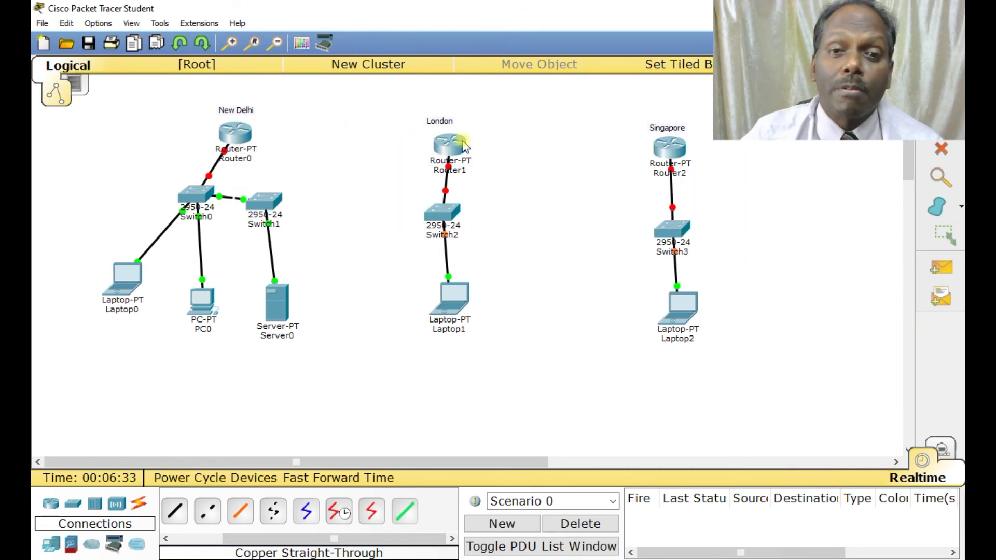
Run a Serial DCE link from Router0's Serial2/0 to a London Router1 serial port.
{"action": "left_click", "coordinate": [339, 513]}
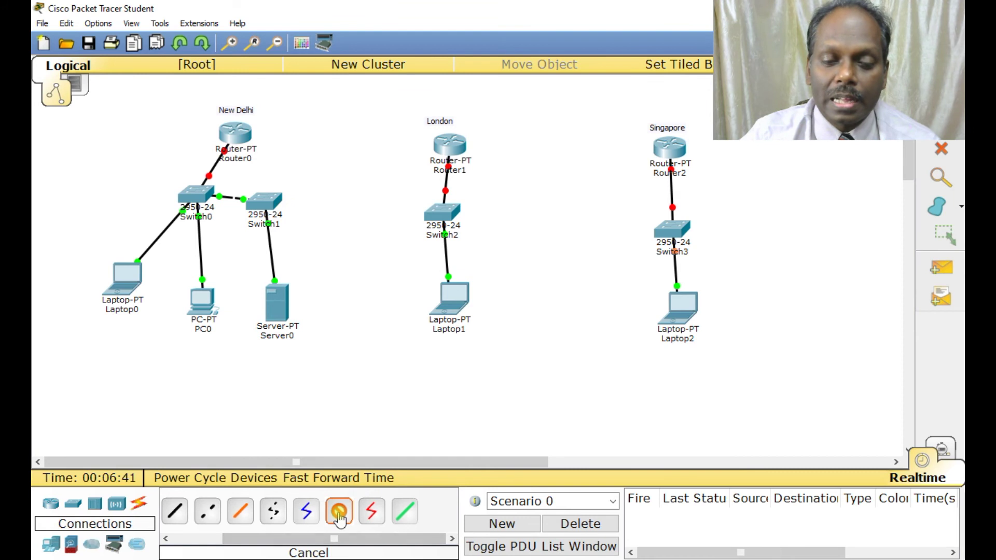
{"action": "left_click", "coordinate": [236, 133]}
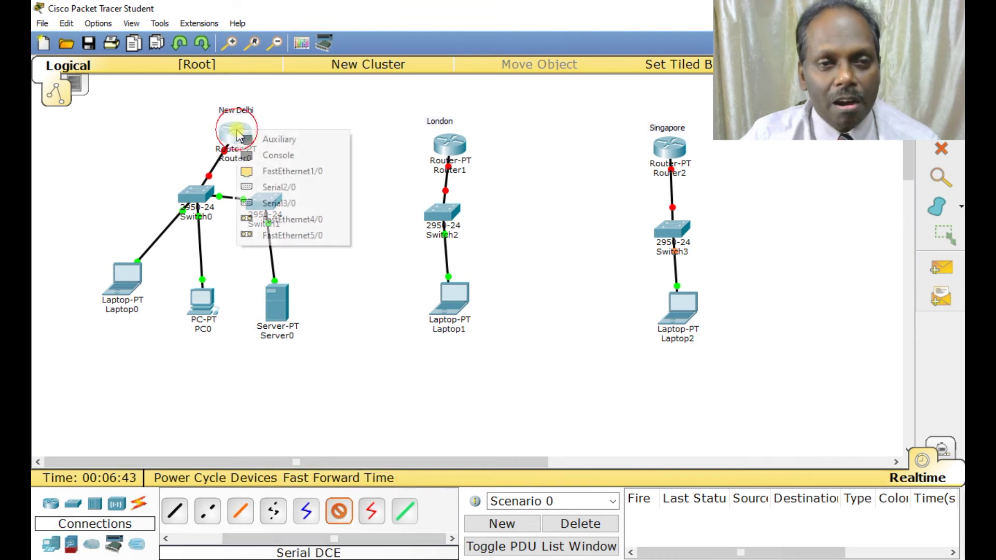
{"action": "left_click", "coordinate": [292, 191]}
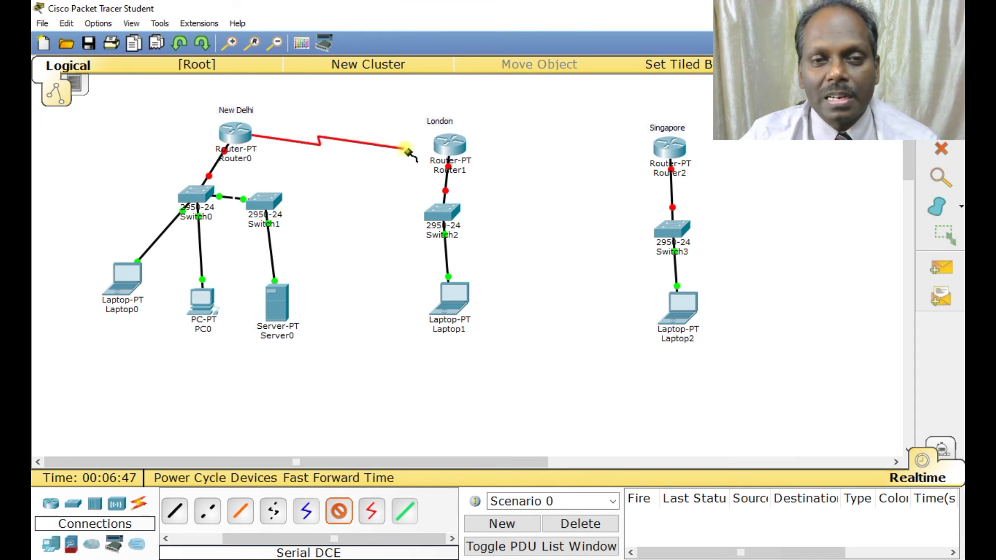
{"action": "left_click", "coordinate": [449, 147]}
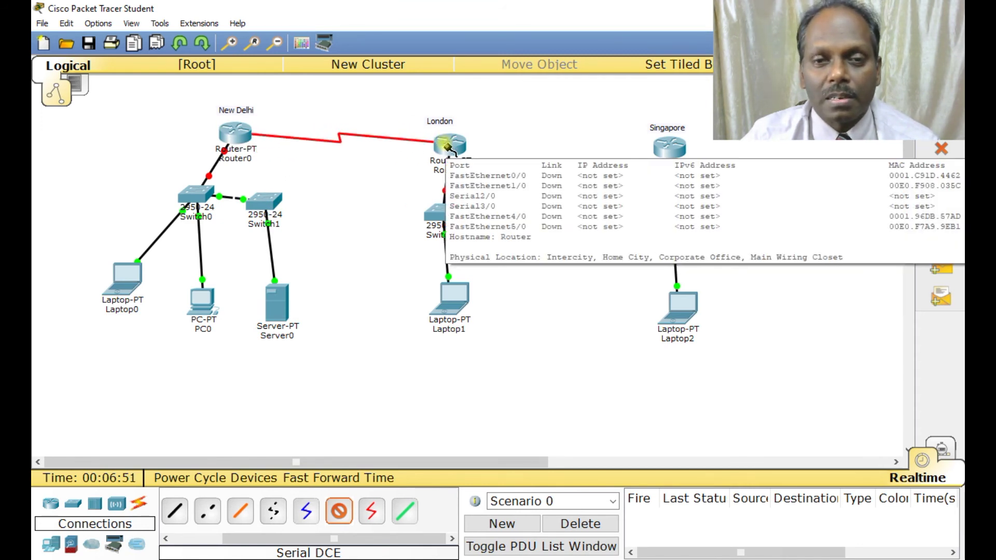
{"action": "left_click", "coordinate": [449, 149]}
{"action": "left_click", "coordinate": [482, 201]}
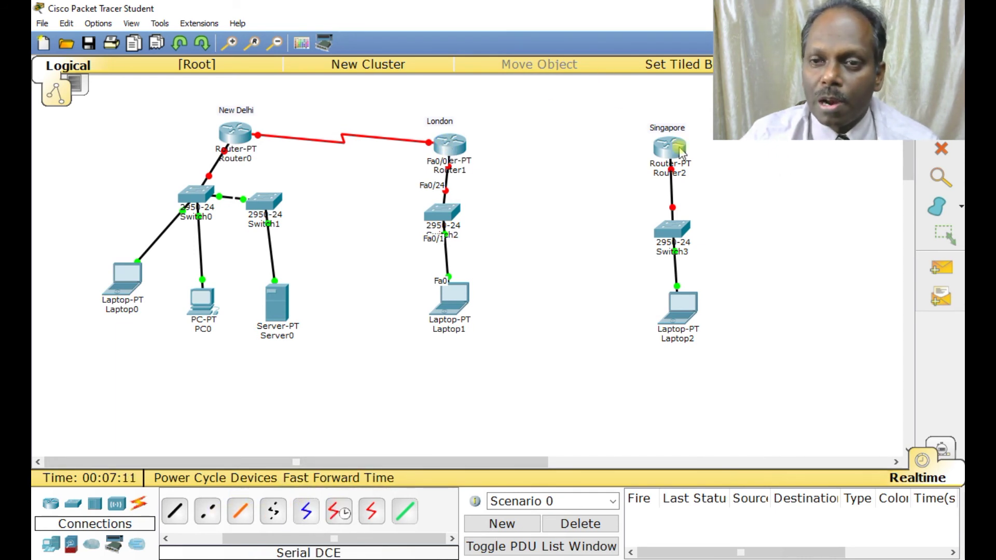
Run a Serial DCE link from London's Serial3/0 to Singapore's Serial2/0.
{"action": "left_click", "coordinate": [348, 513]}
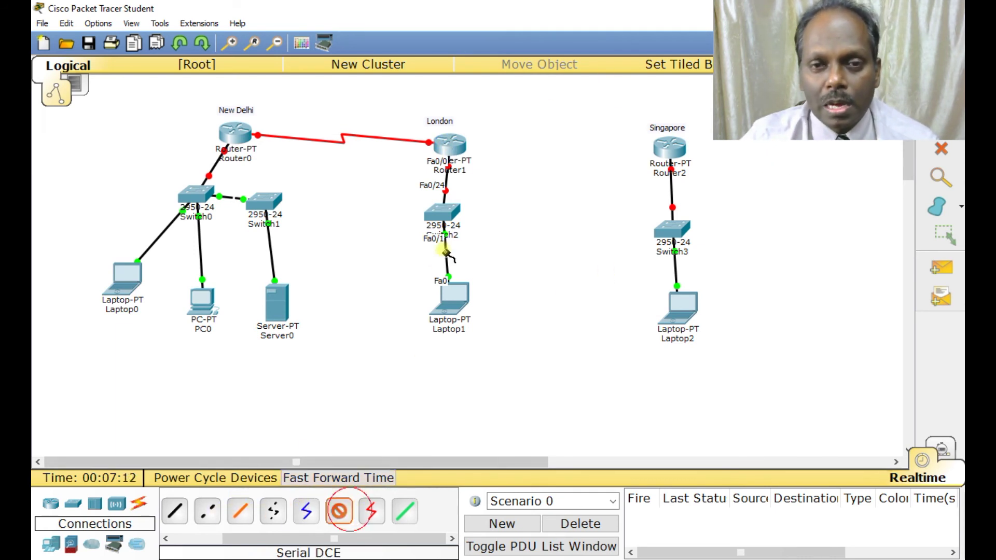
{"action": "left_click", "coordinate": [459, 143]}
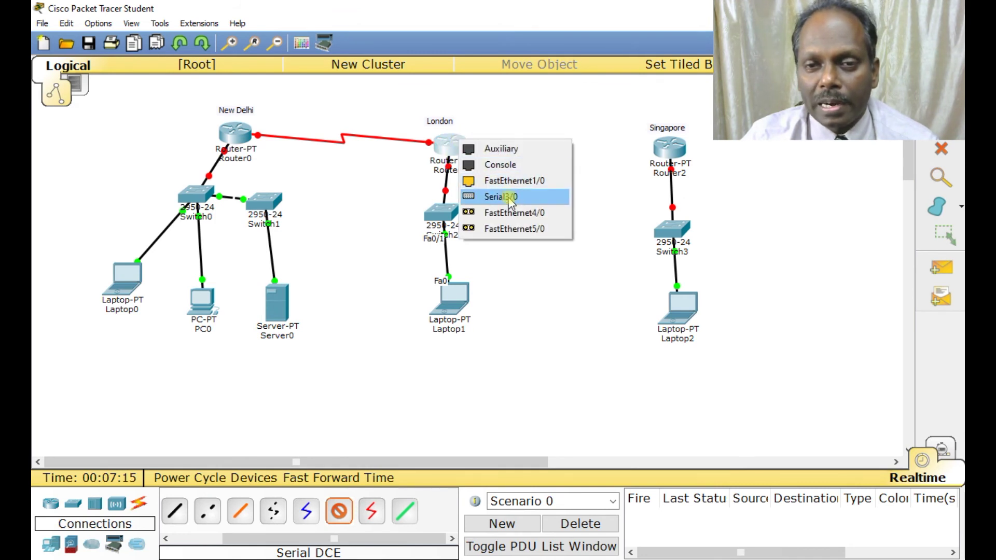
{"action": "left_click", "coordinate": [510, 197]}
{"action": "left_click", "coordinate": [668, 148]}
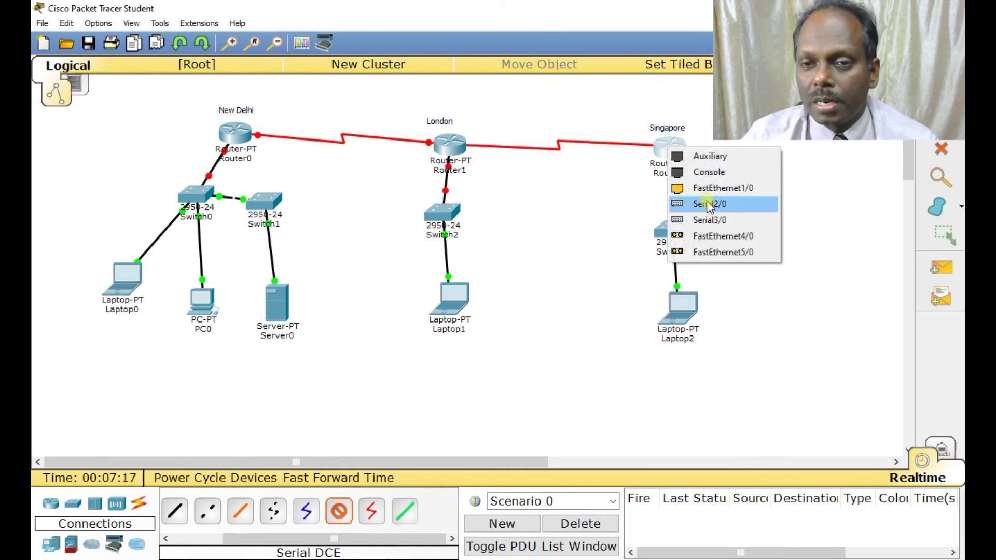
{"action": "left_click", "coordinate": [709, 204]}
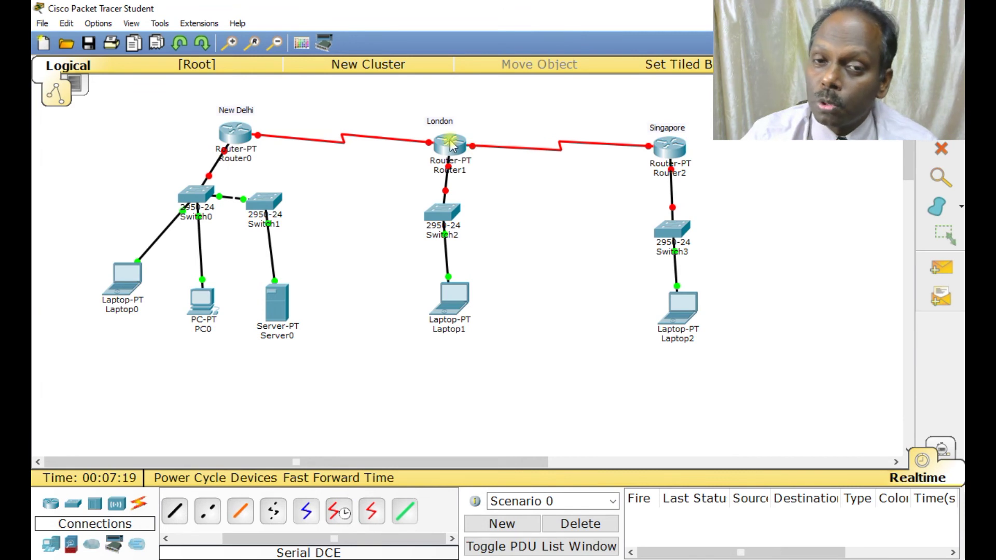
{"action": "mouse_move", "coordinate": [451, 147]}
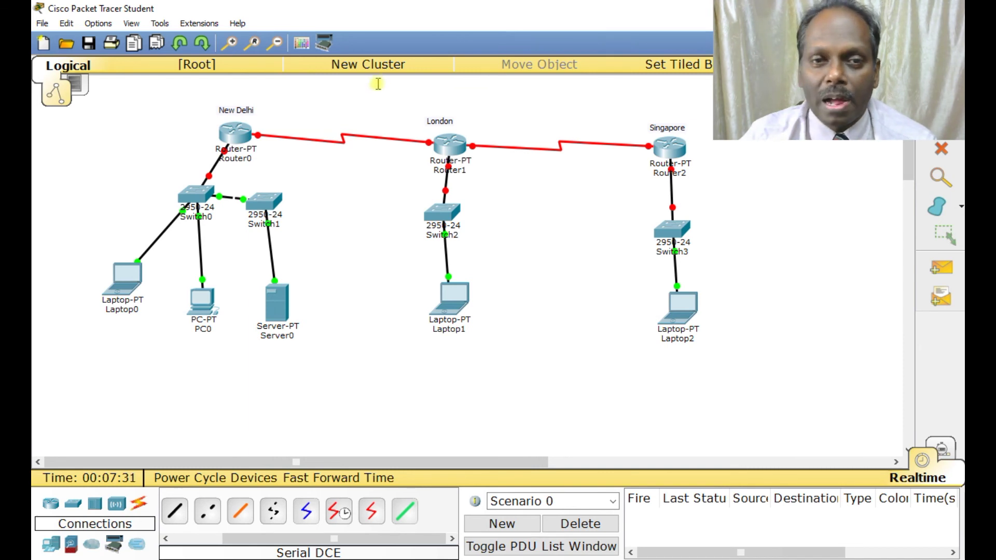
Add a 'My Network' text note above New Delhi and discard the extra empty note.
{"action": "left_click", "coordinate": [125, 89]}
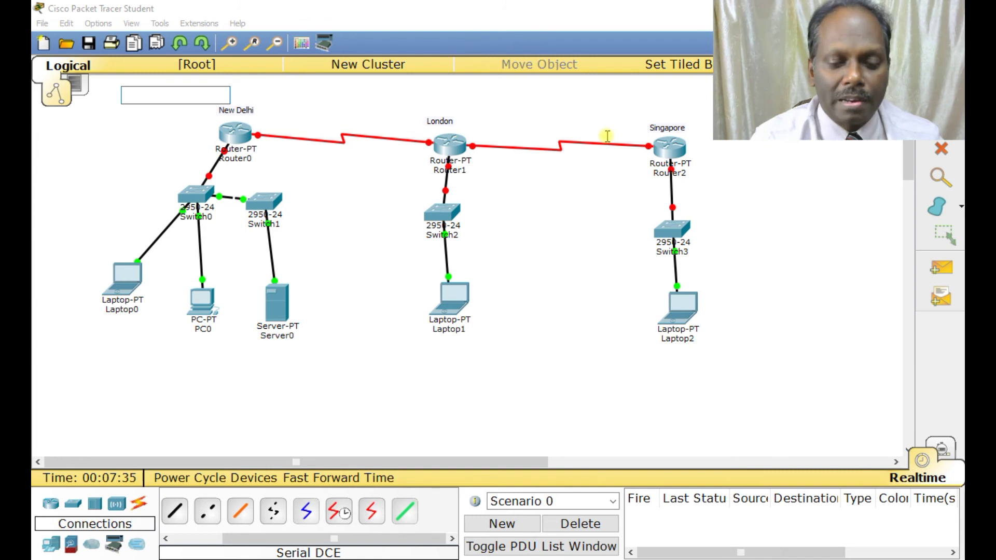
{"action": "type", "text": "My Networ"}
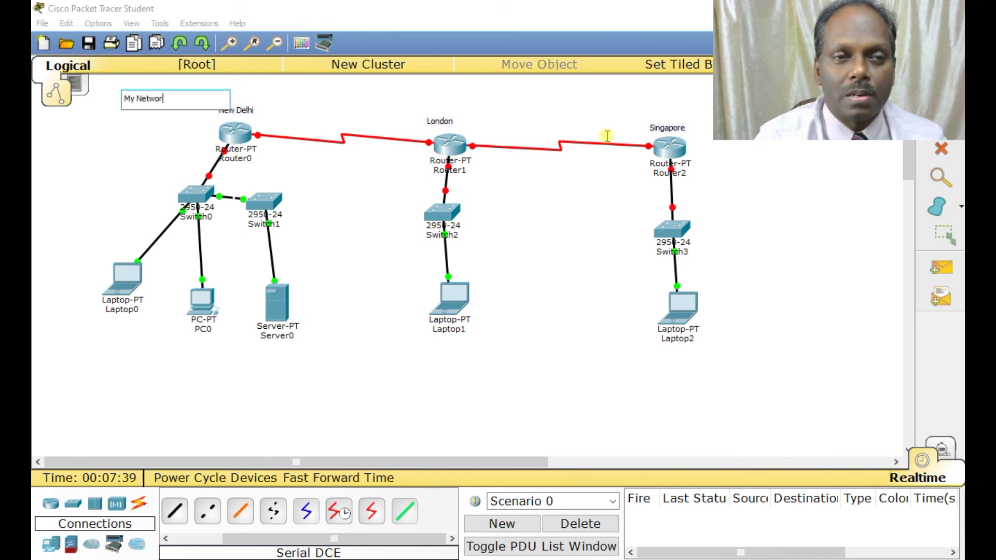
{"action": "type", "text": "k"}
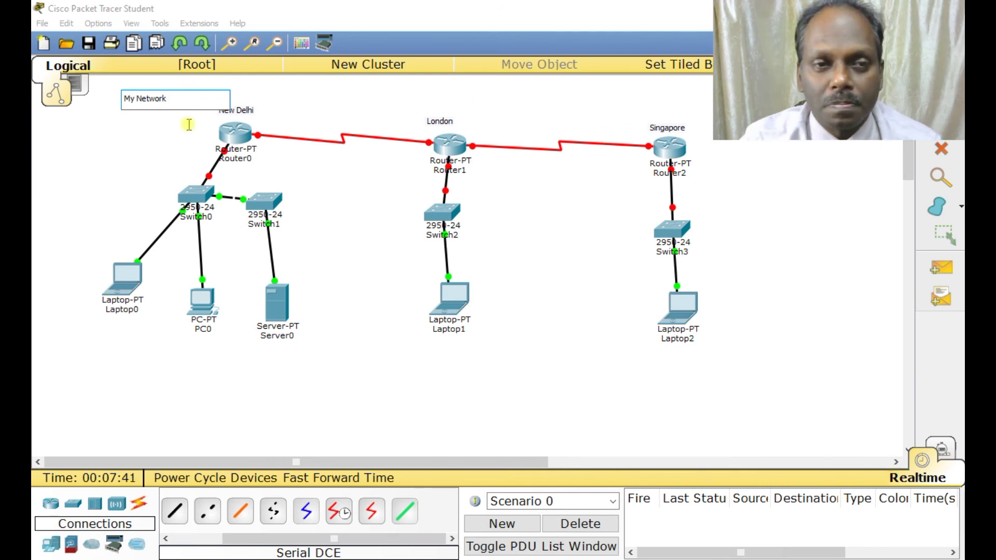
{"action": "left_click", "coordinate": [116, 158]}
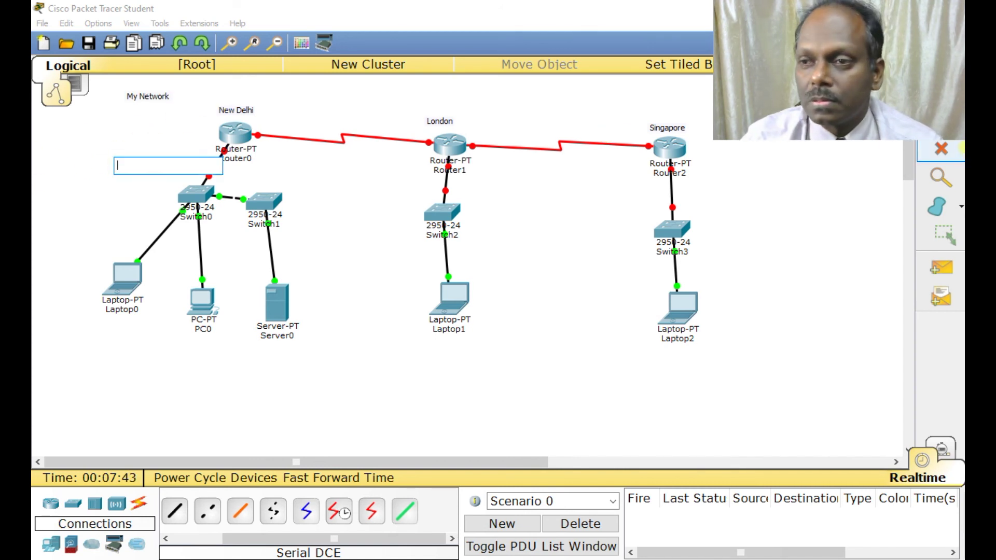
{"action": "left_click", "coordinate": [184, 264]}
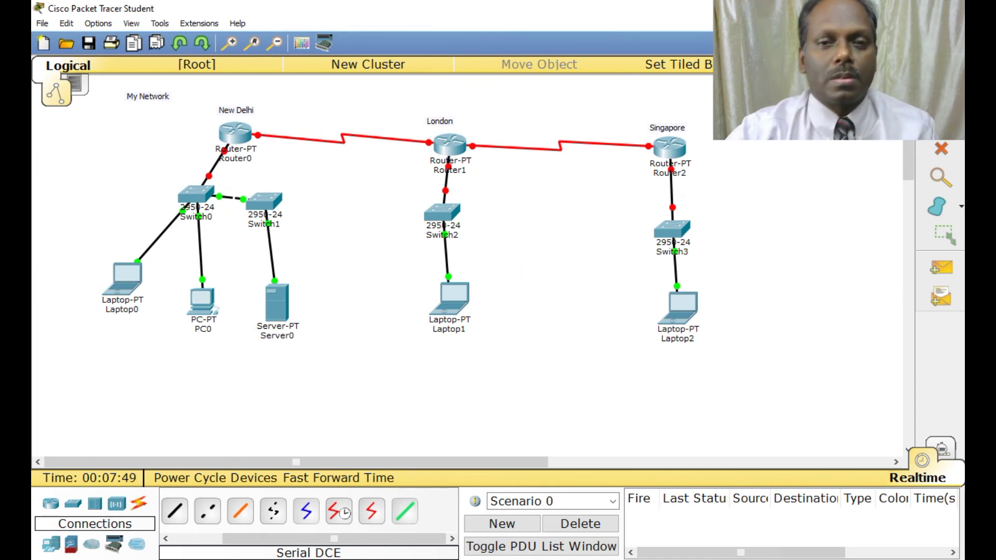
In Save As, create a 'CCNA Lab Exercises' folder on SSD (D:).
{"action": "left_click", "coordinate": [42, 23]}
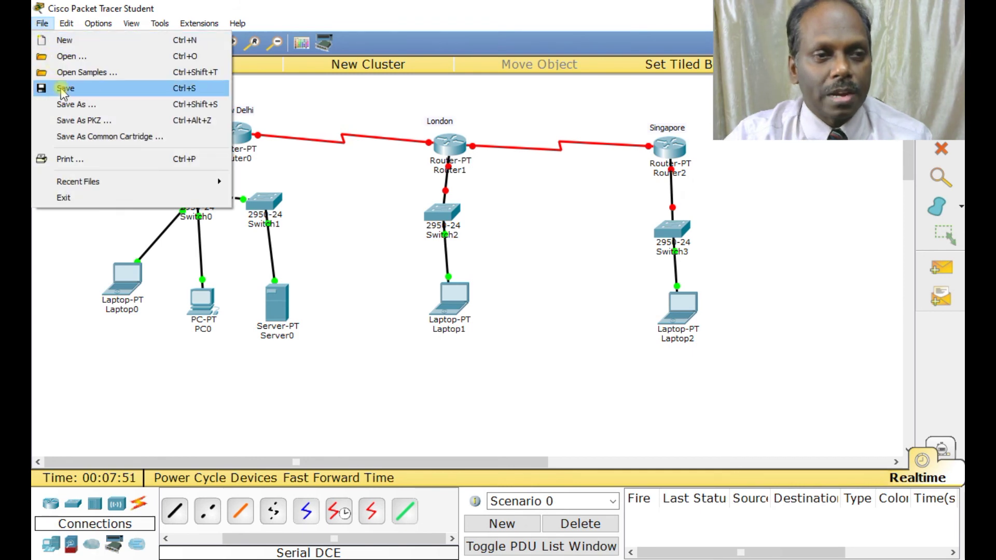
{"action": "left_click", "coordinate": [72, 104]}
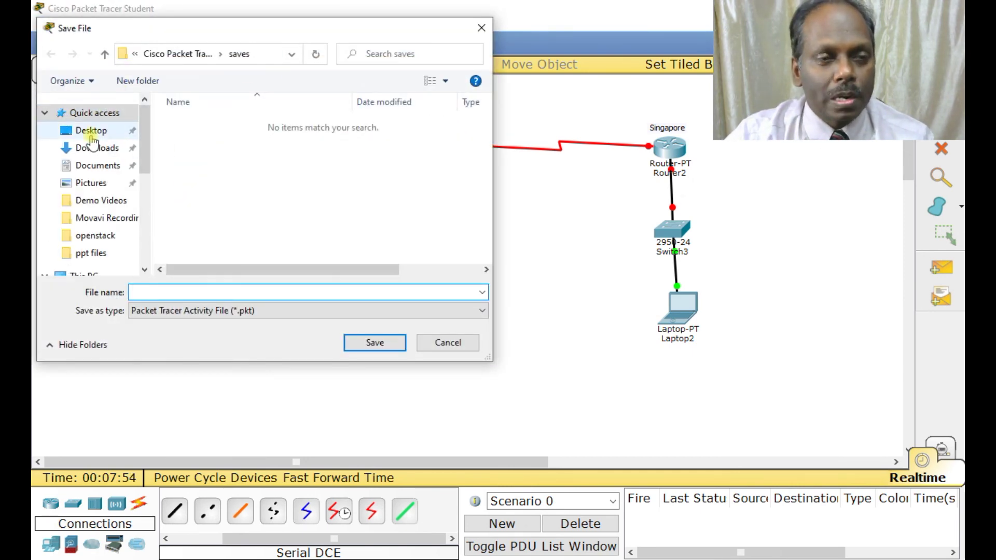
{"action": "left_click_drag", "start_coordinate": [147, 137], "coordinate": [148, 232]}
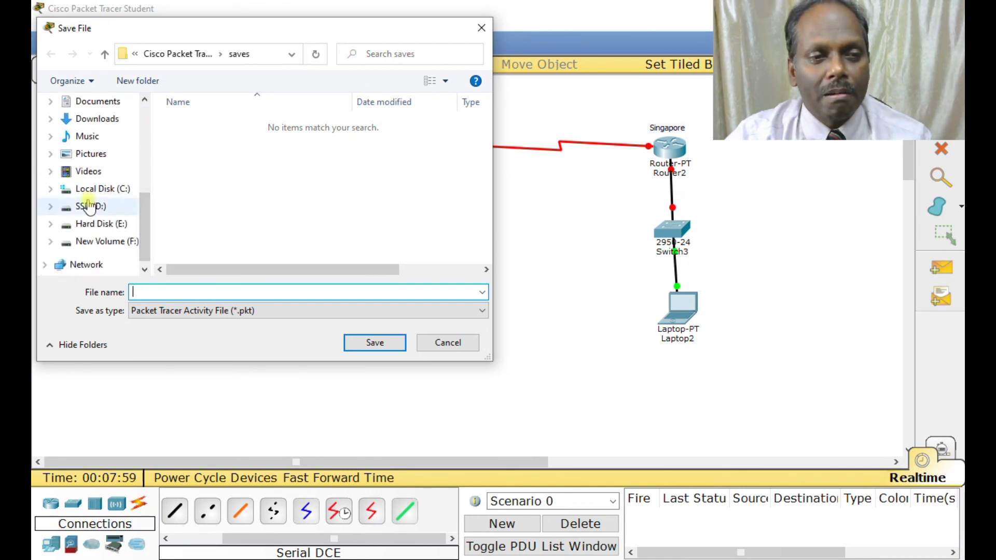
{"action": "left_click", "coordinate": [88, 206]}
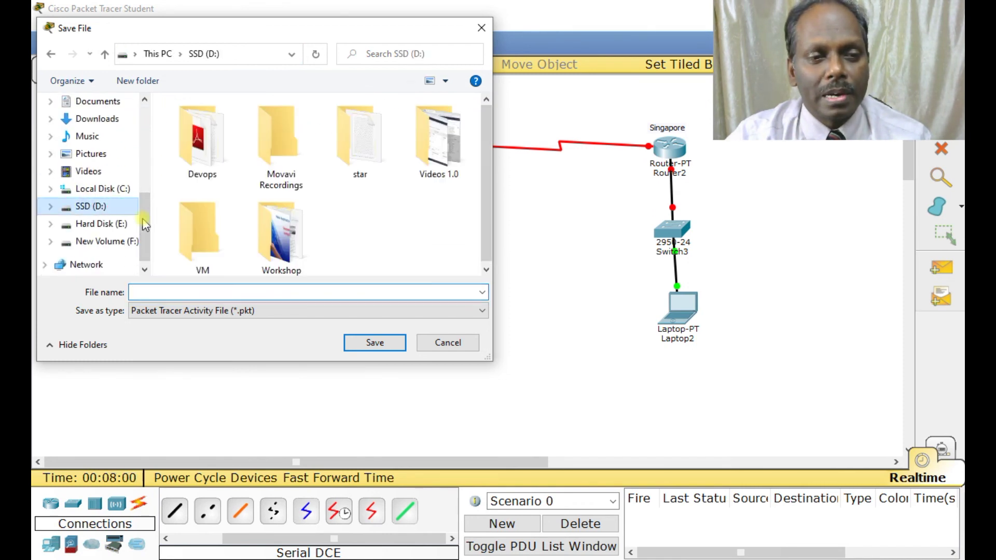
{"action": "right_click", "coordinate": [361, 233]}
{"action": "mouse_move", "coordinate": [413, 397]}
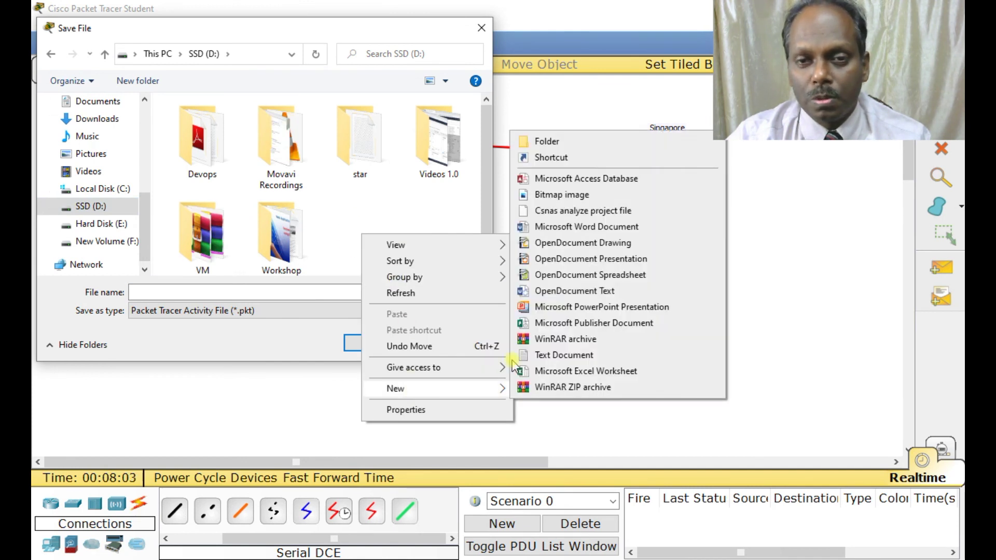
{"action": "left_click", "coordinate": [544, 139]}
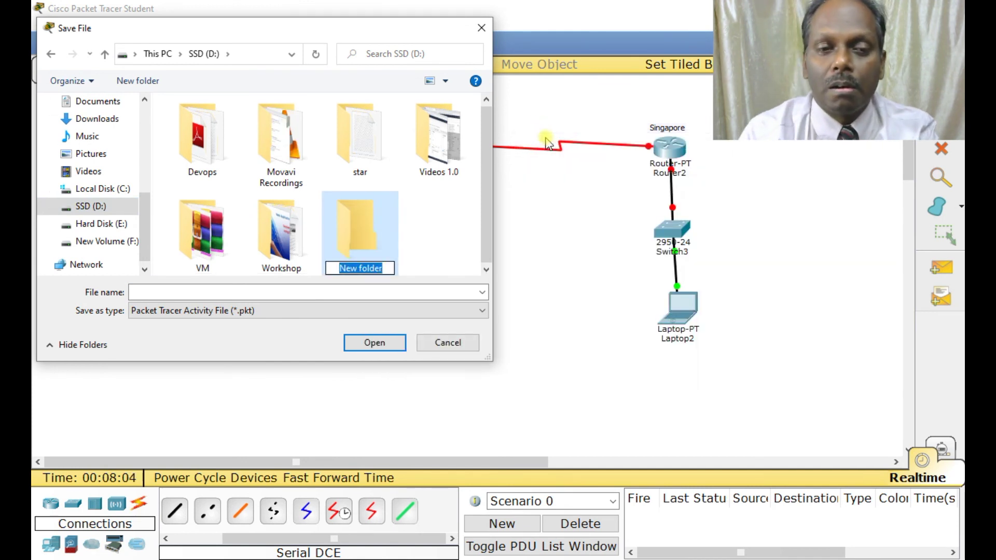
{"action": "type", "text": "CC"}
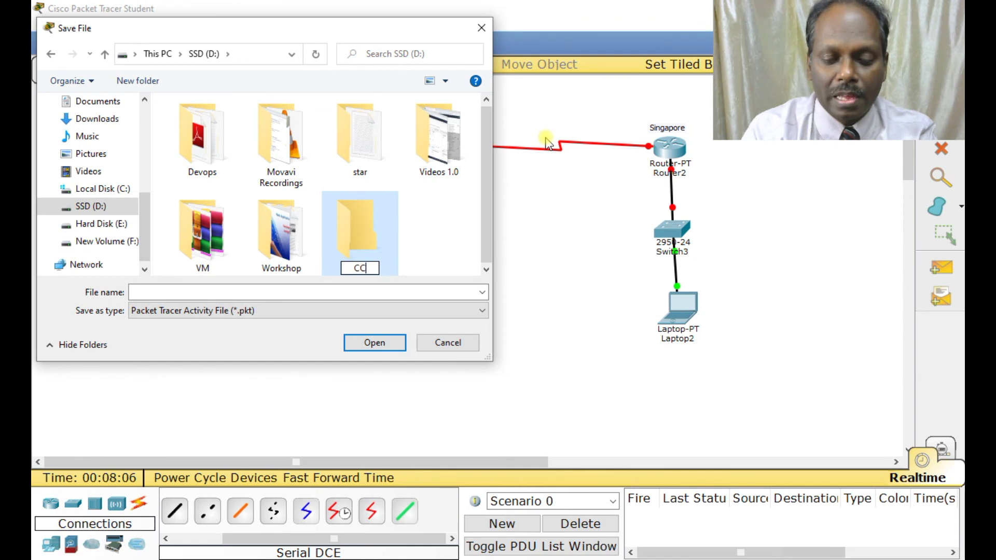
{"action": "type", "text": "NA Lab Exercises"}
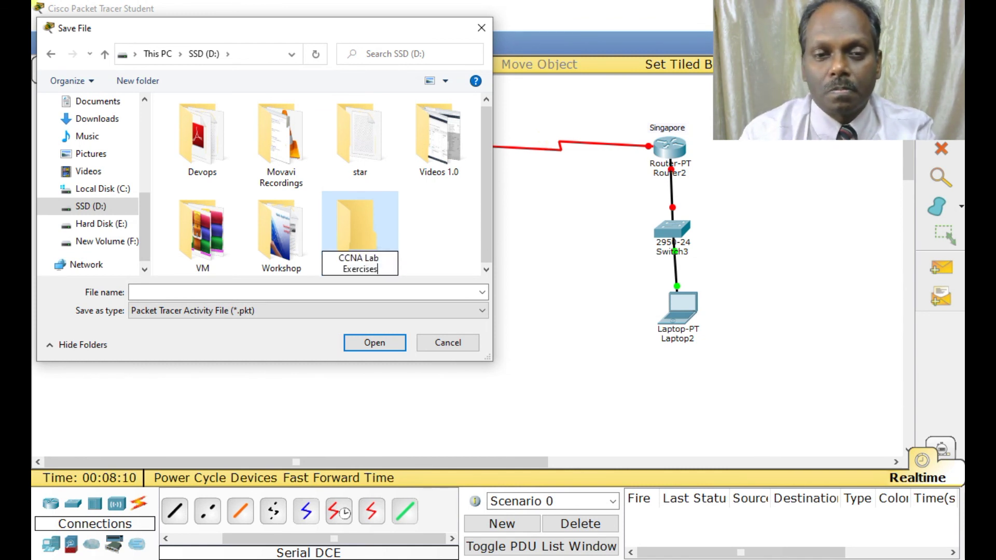
{"action": "key", "text": "Return"}
{"action": "key", "text": "Return"}
Save the network as 3r.pkt in that folder, then quit with Alt+F4.
{"action": "left_click", "coordinate": [206, 291]}
{"action": "type", "text": "3r"}
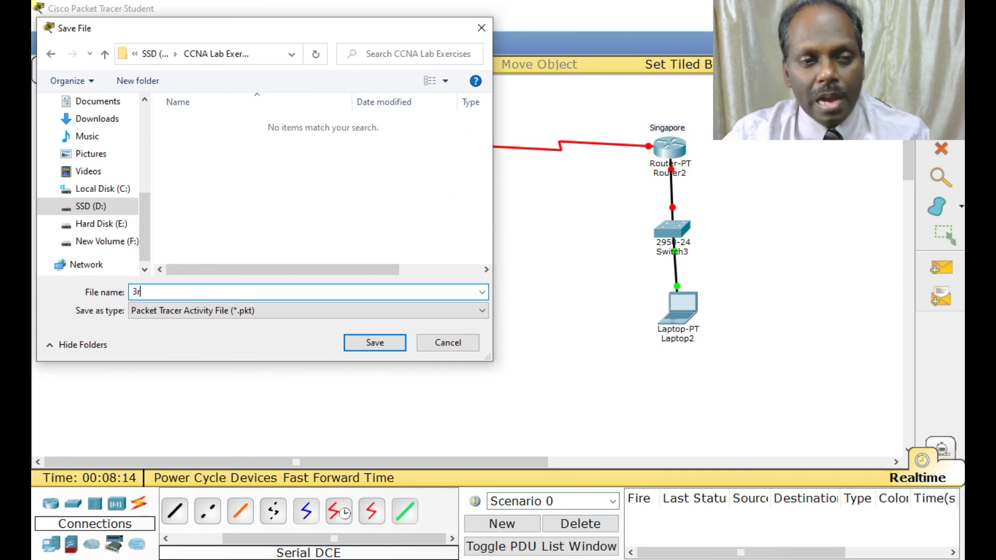
{"action": "left_click", "coordinate": [374, 342]}
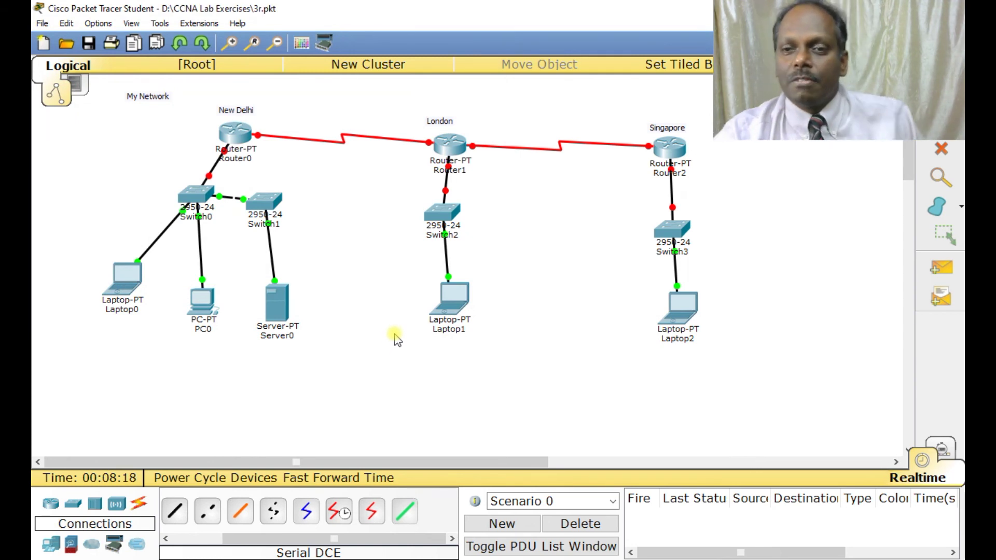
{"action": "key", "text": "alt+F4"}
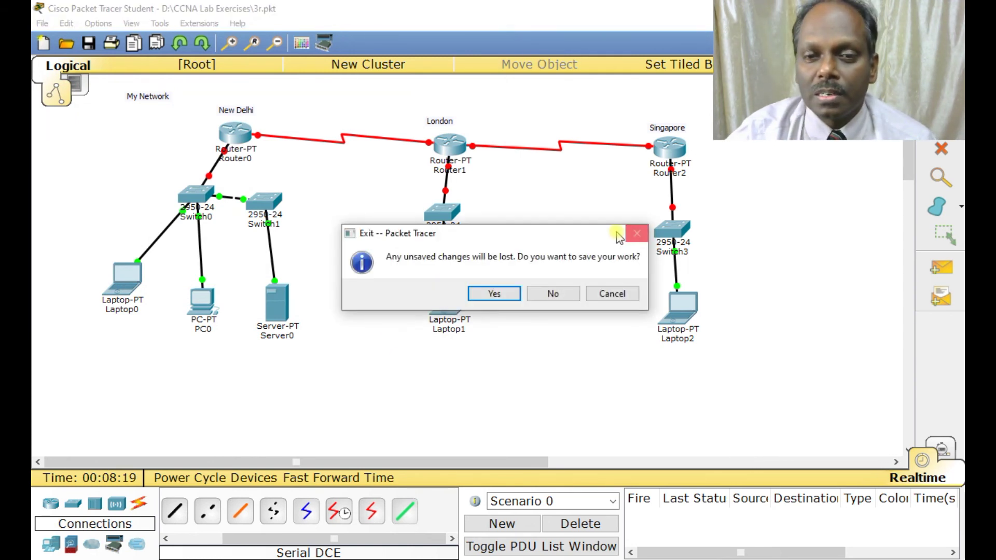
Confirm saving on exit, then reopen 3r from D:\CCNA Lab Exercises in File Explorer.
{"action": "left_click", "coordinate": [482, 293]}
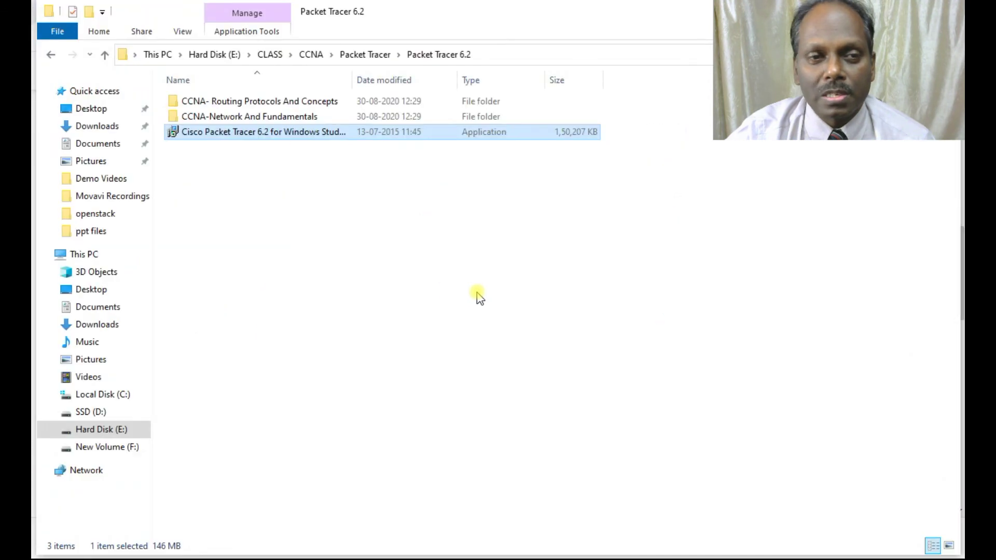
{"action": "left_click", "coordinate": [98, 414]}
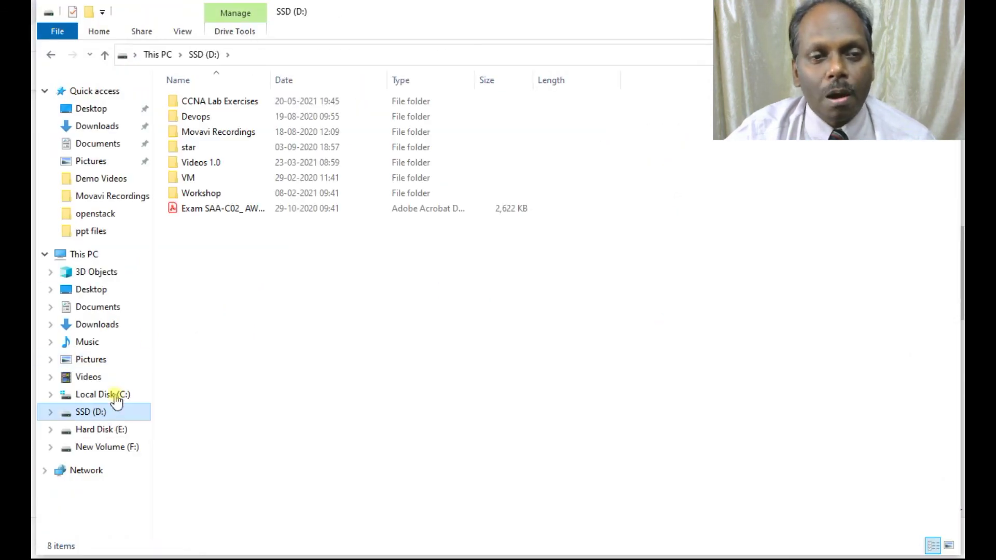
{"action": "left_click", "coordinate": [209, 101]}
{"action": "double_click", "coordinate": [209, 102]}
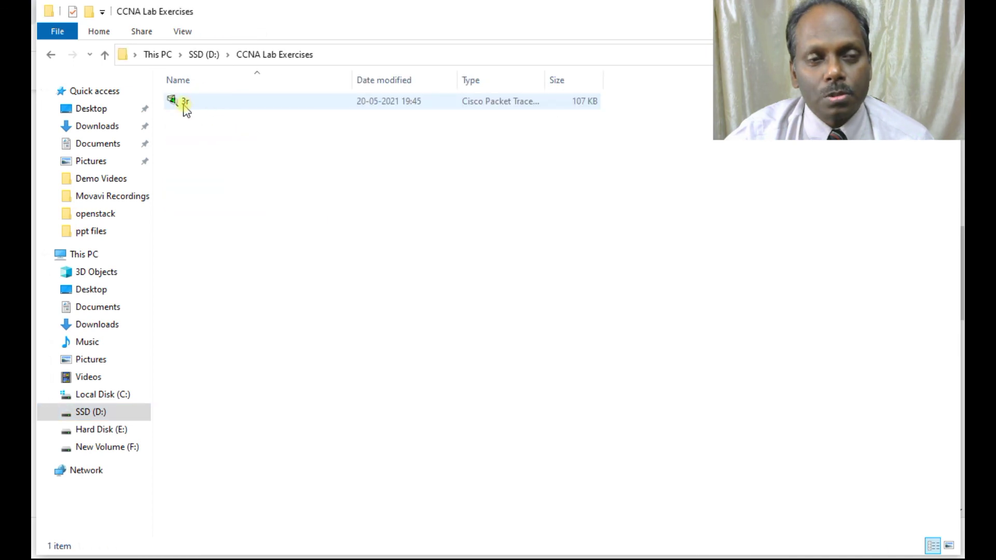
{"action": "double_click", "coordinate": [188, 103]}
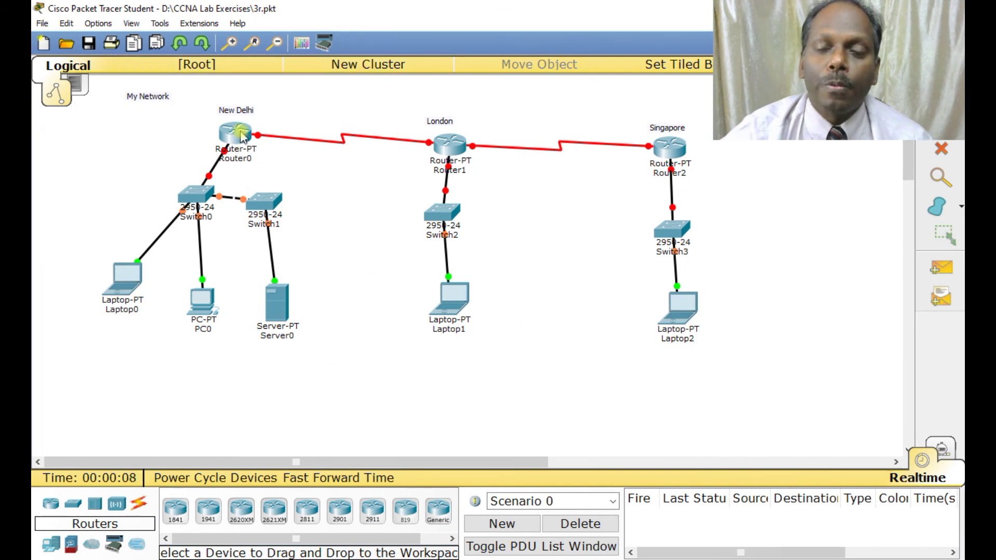
{"action": "mouse_move", "coordinate": [242, 135]}
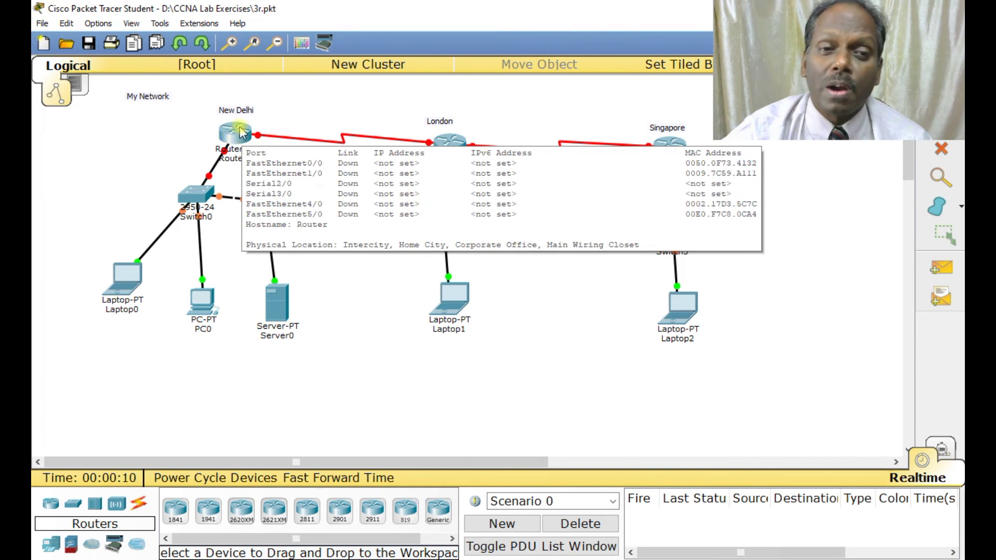